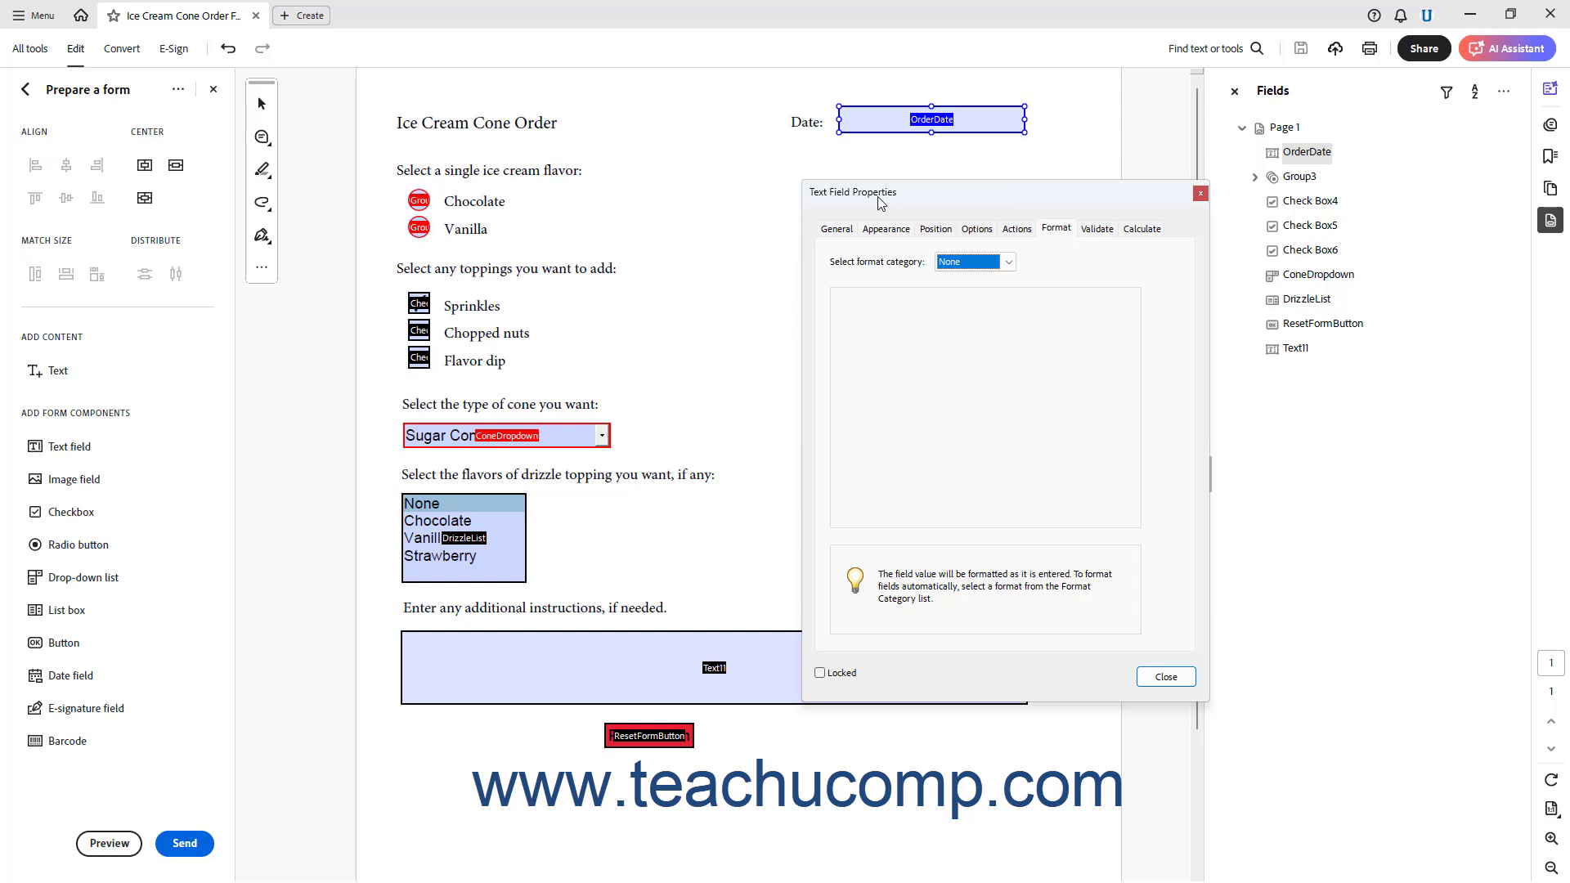
- Set the format category of the OrderDate text field to Number
click(1058, 229)
click(1010, 262)
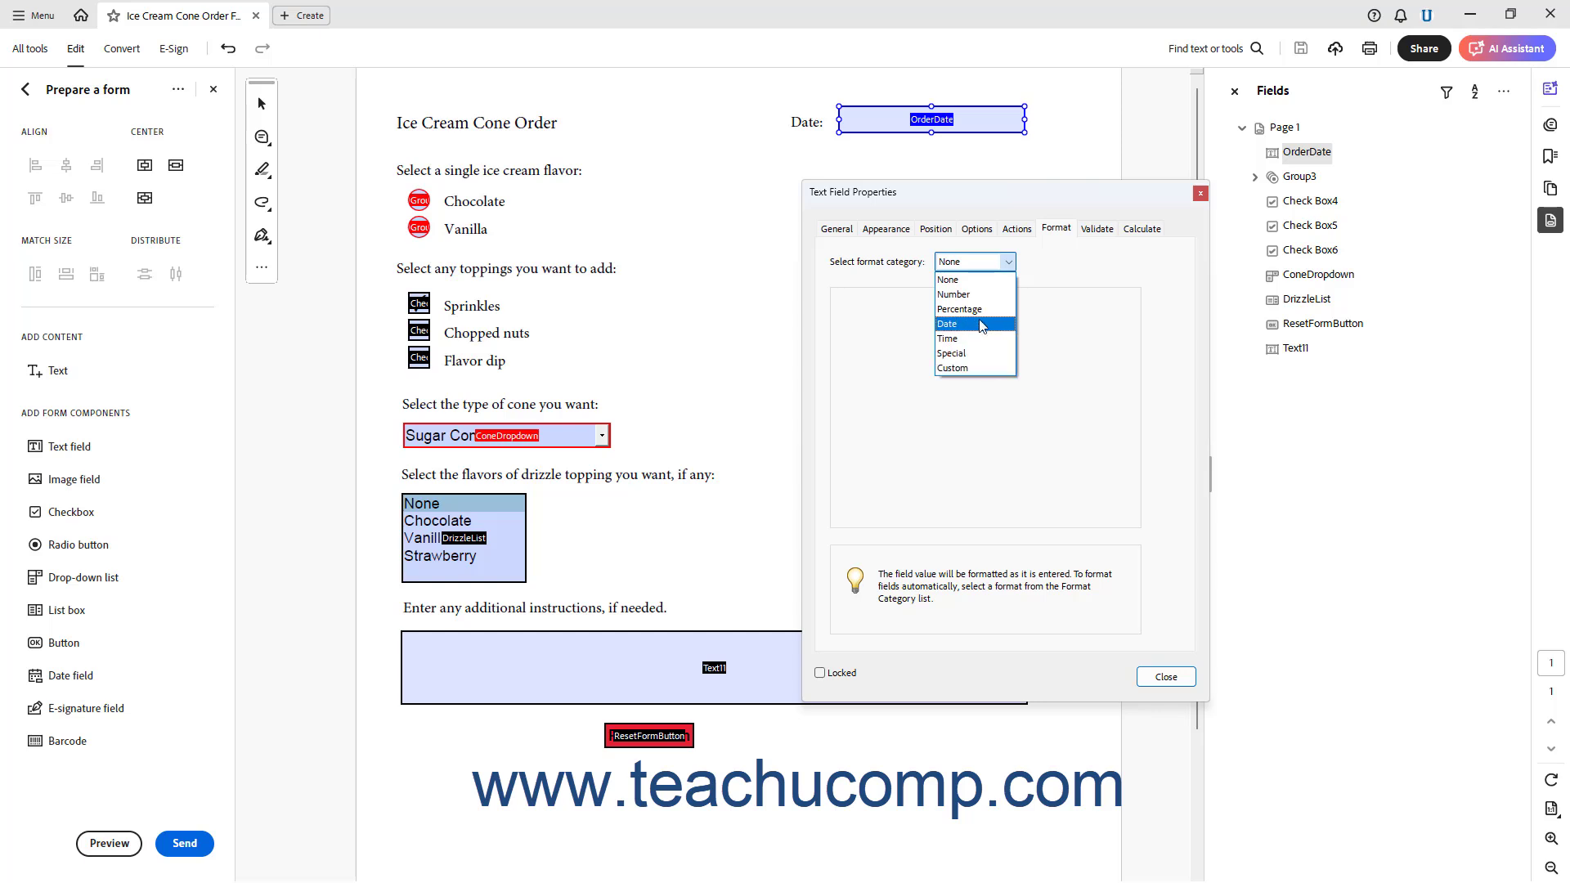
click(982, 295)
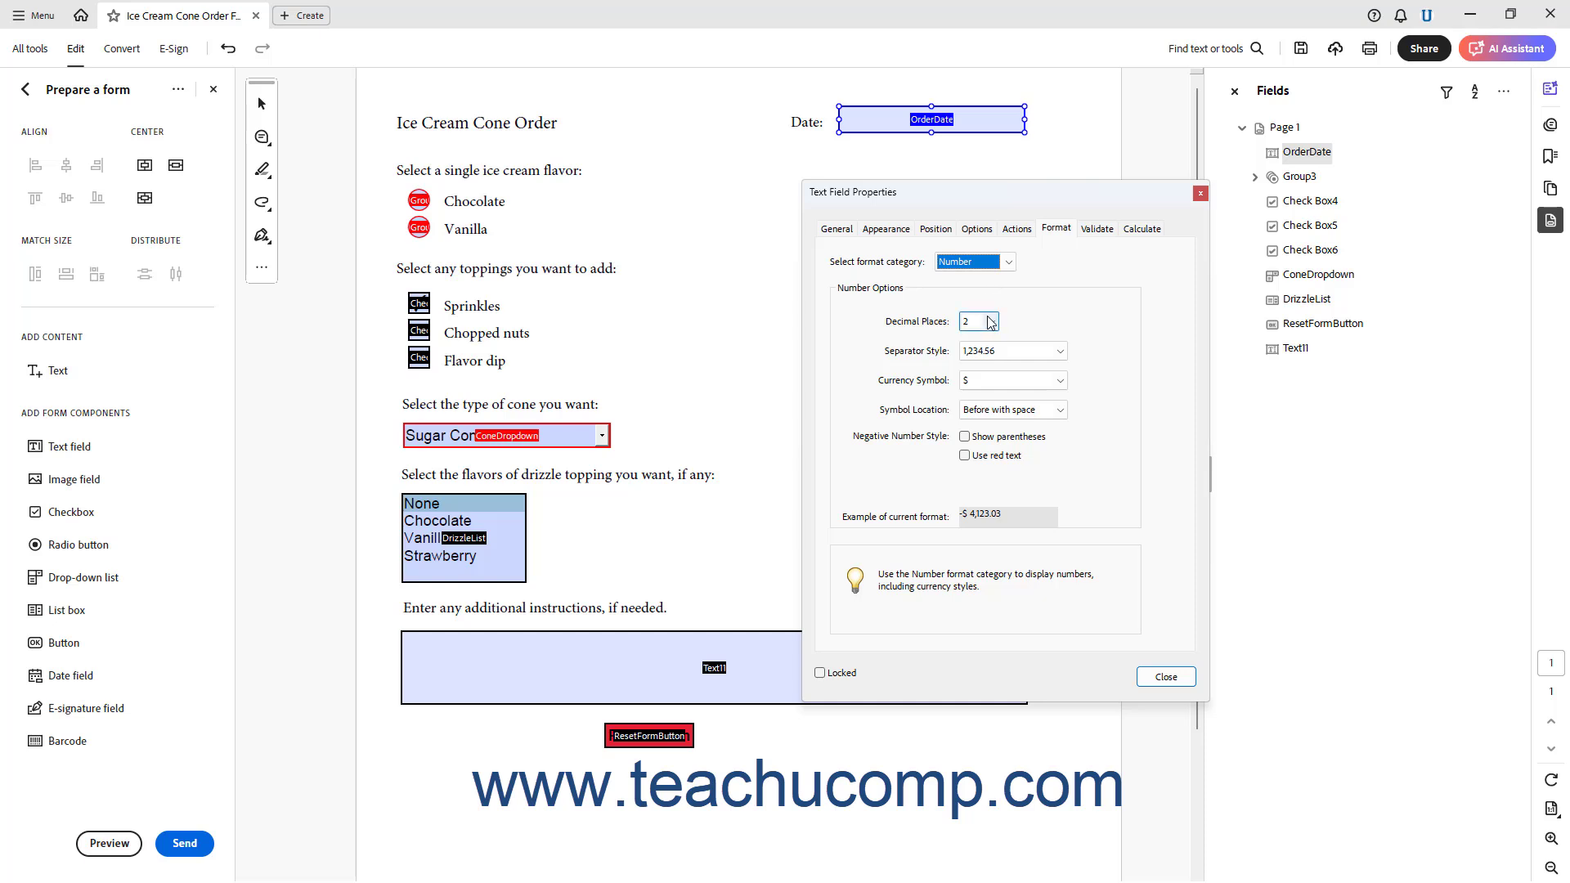
- Examine the Number format's choices for decimal places, separator style, currency symbol and symbol location
click(991, 322)
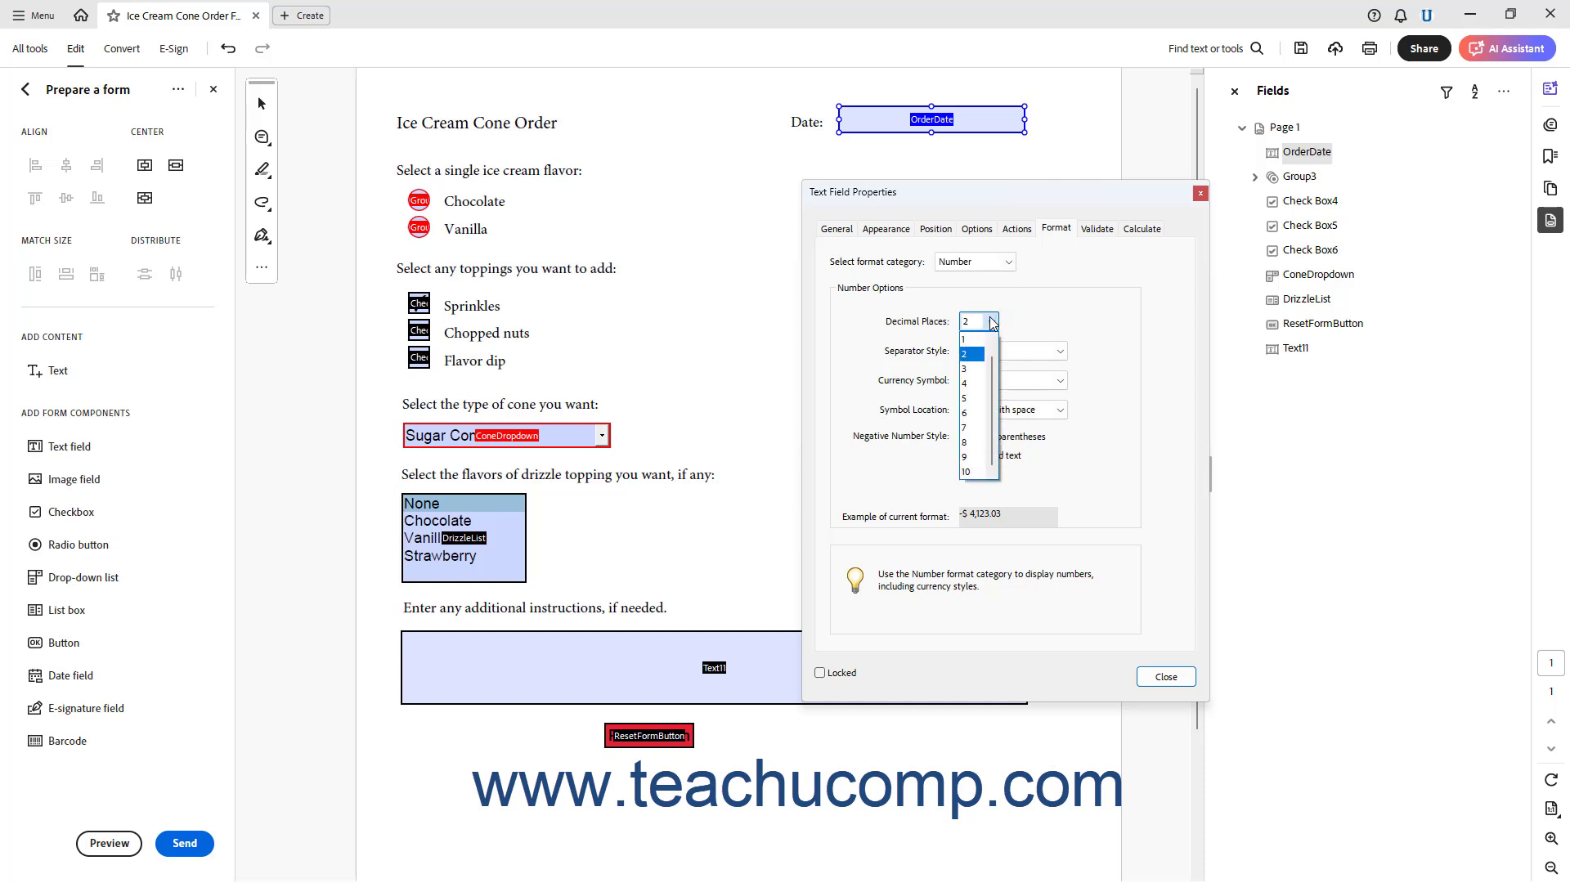
click(992, 321)
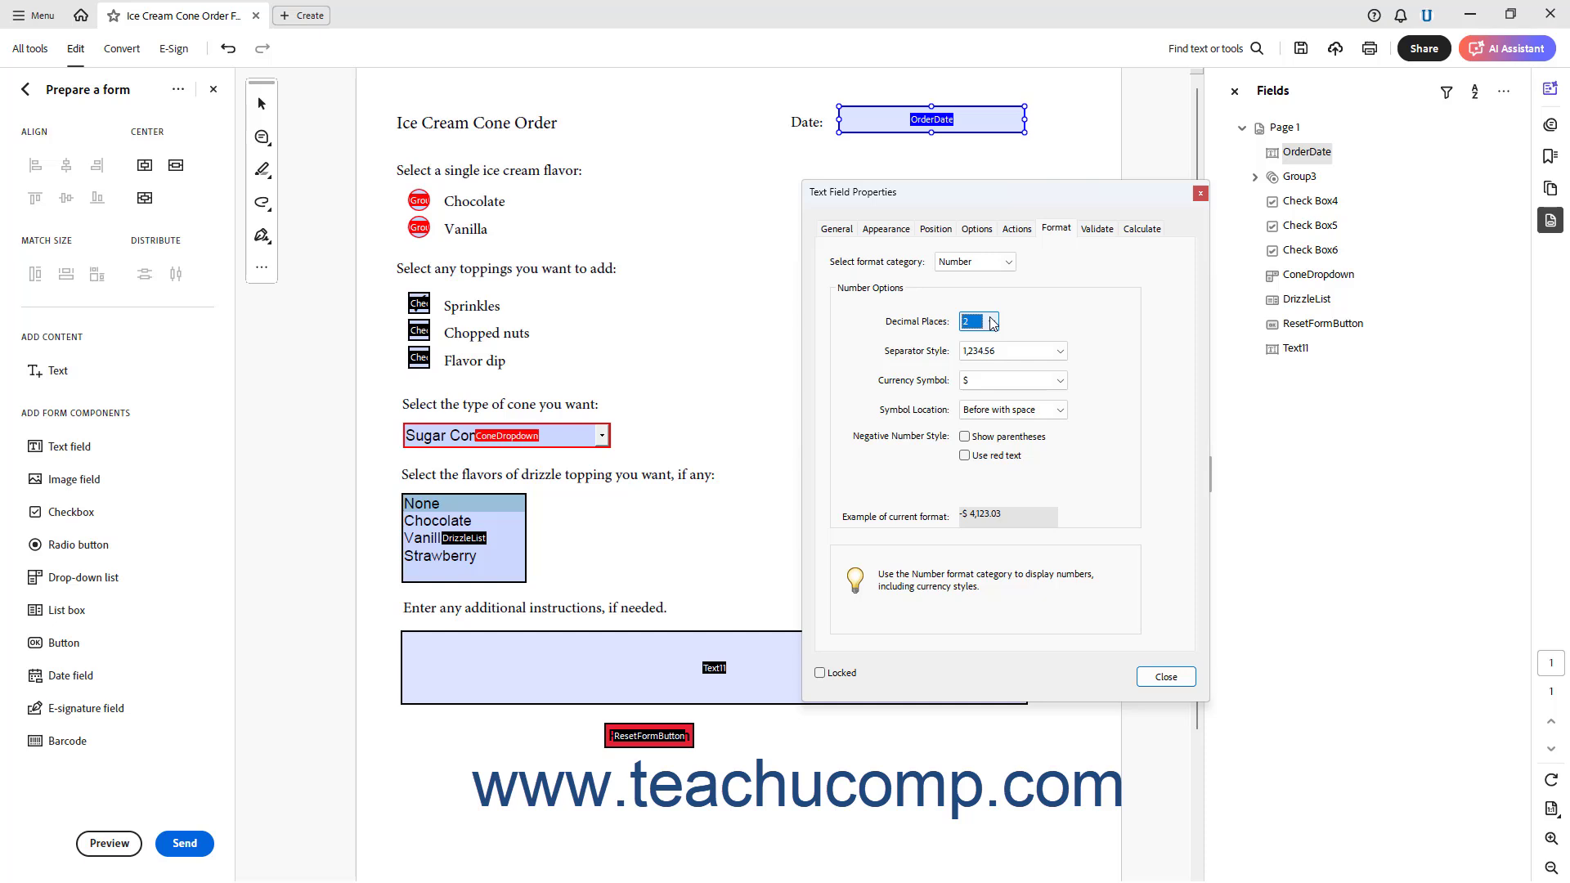
click(1060, 352)
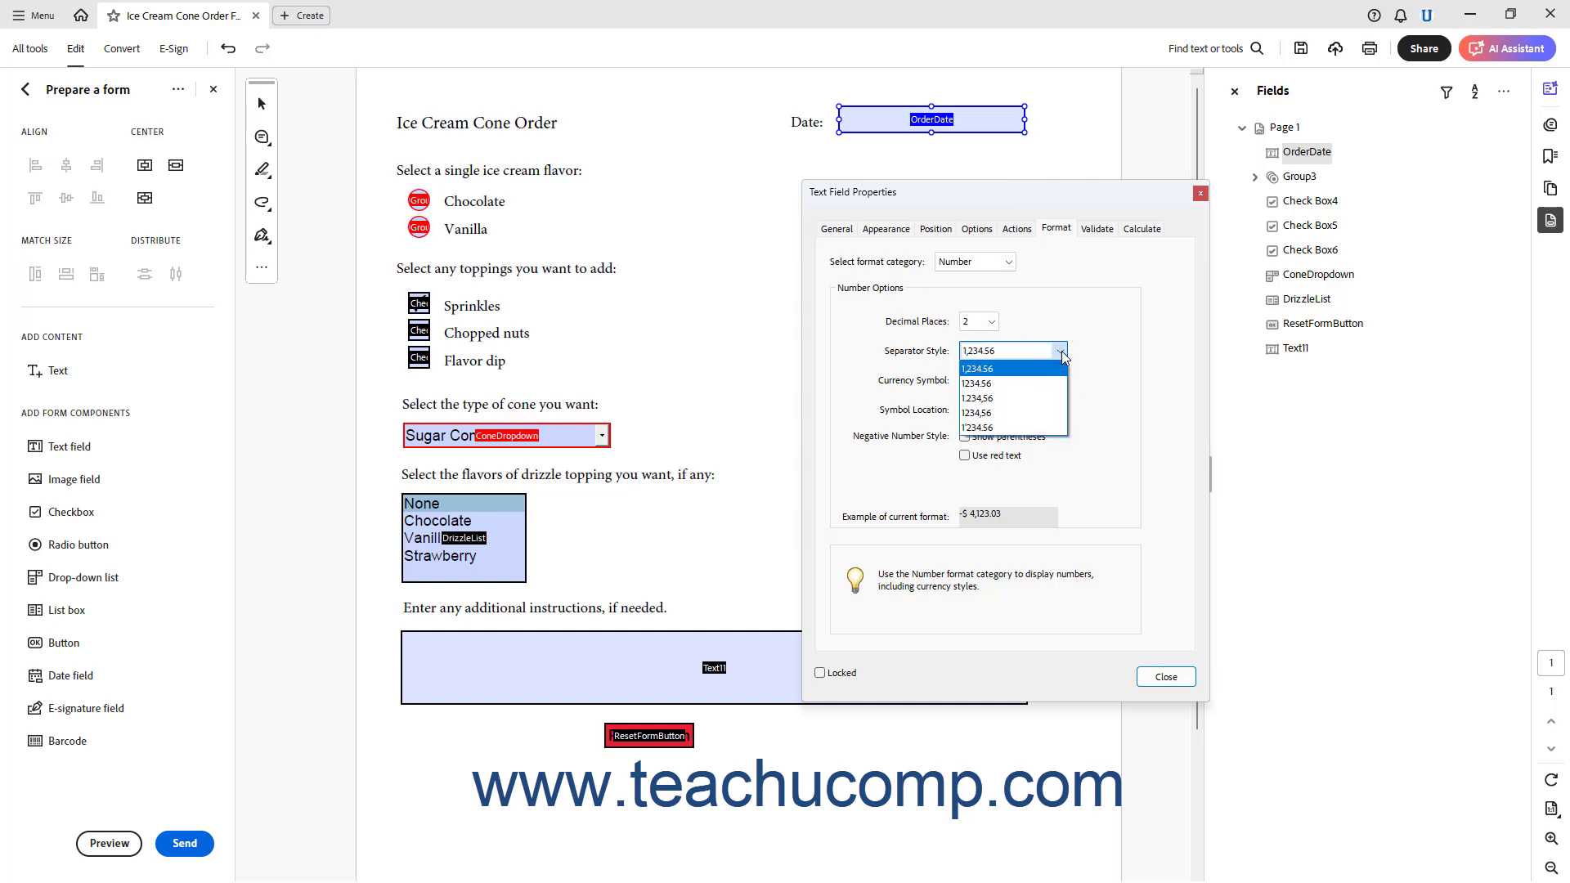
click(1062, 353)
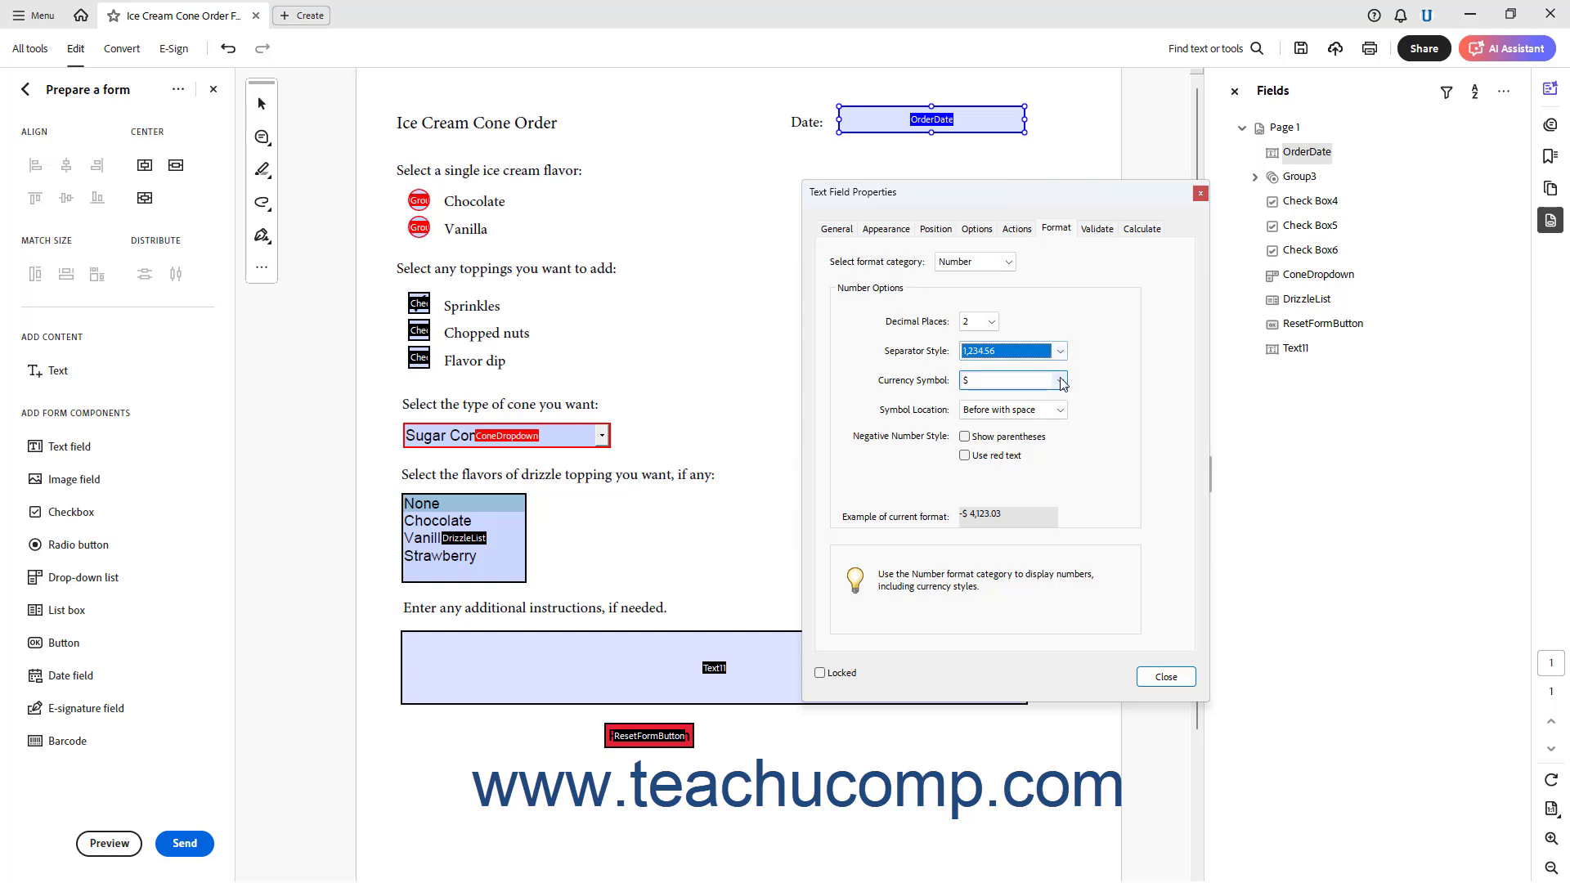
click(1061, 381)
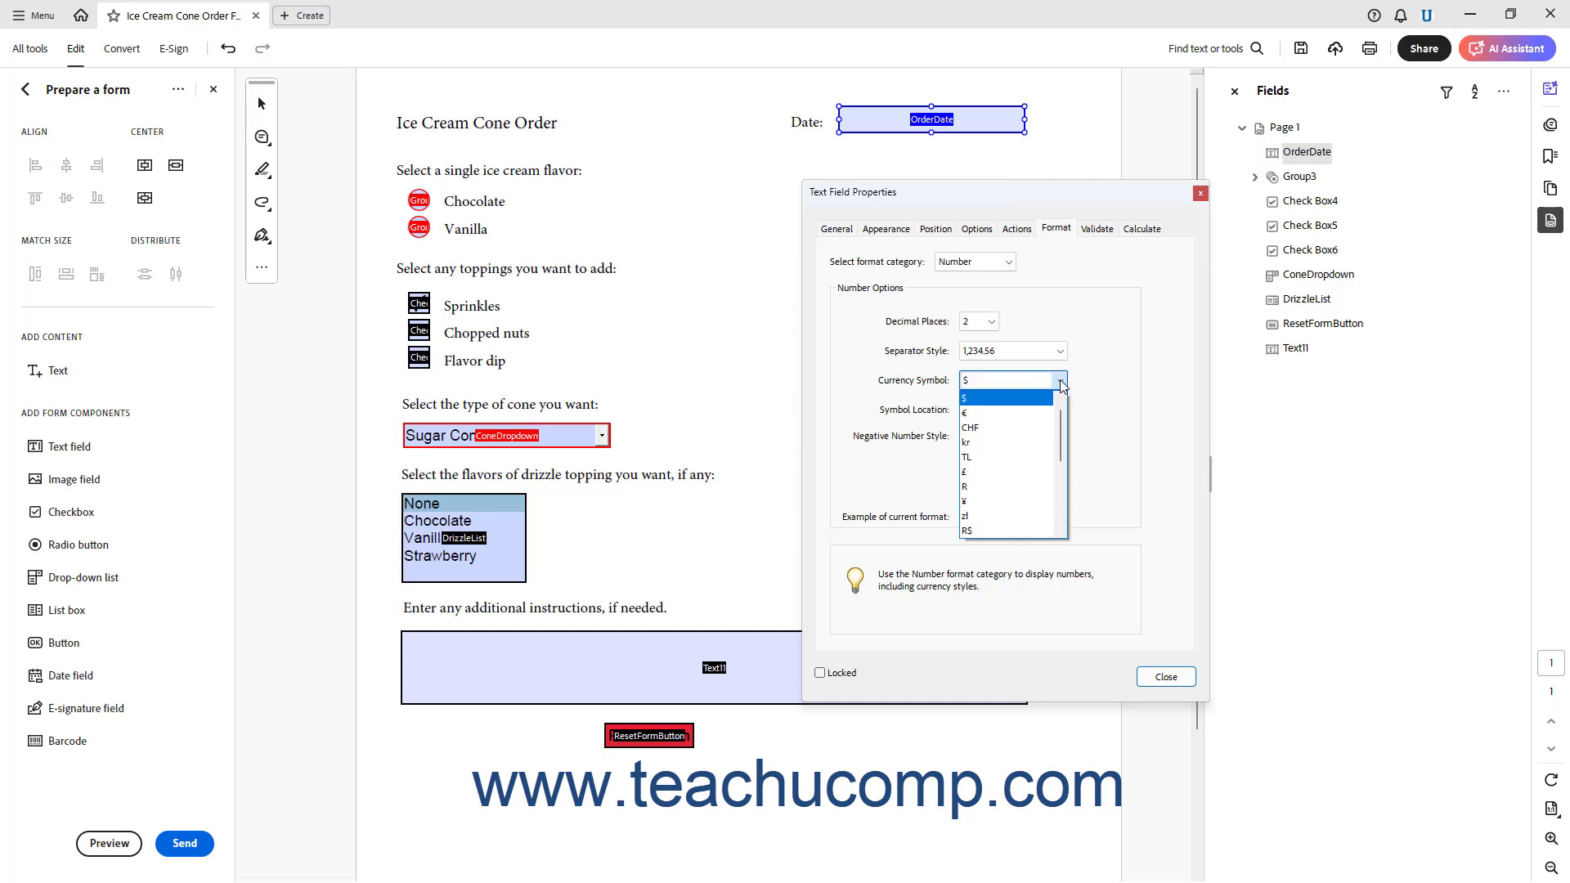
click(1061, 382)
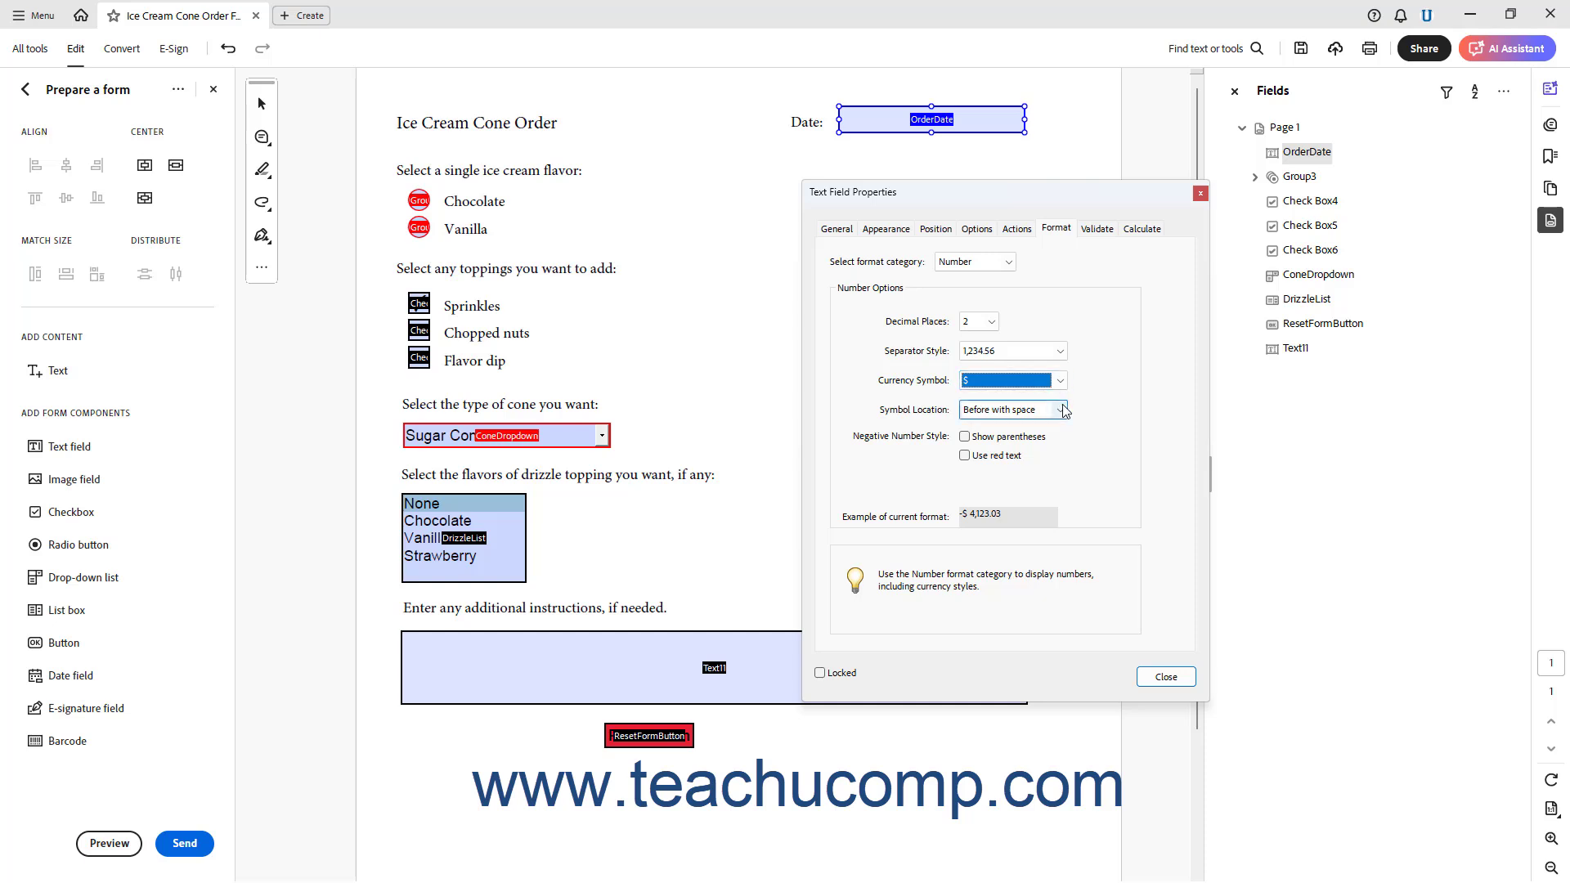
click(1065, 412)
click(1065, 412)
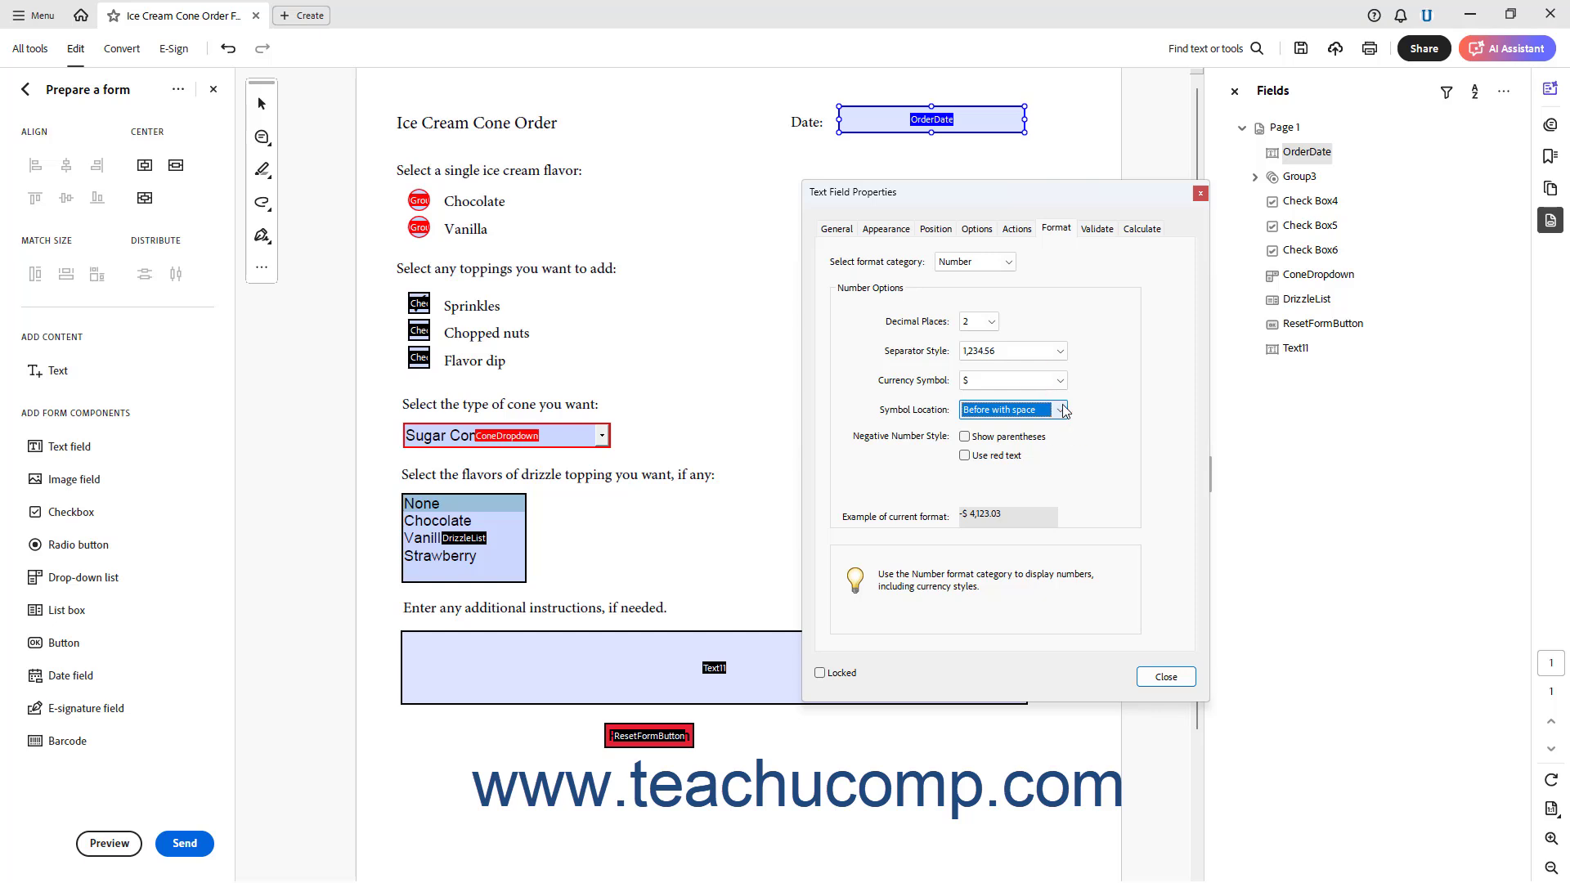
- Try the parentheses and red text styles for negative numbers, and turn both off again
click(968, 439)
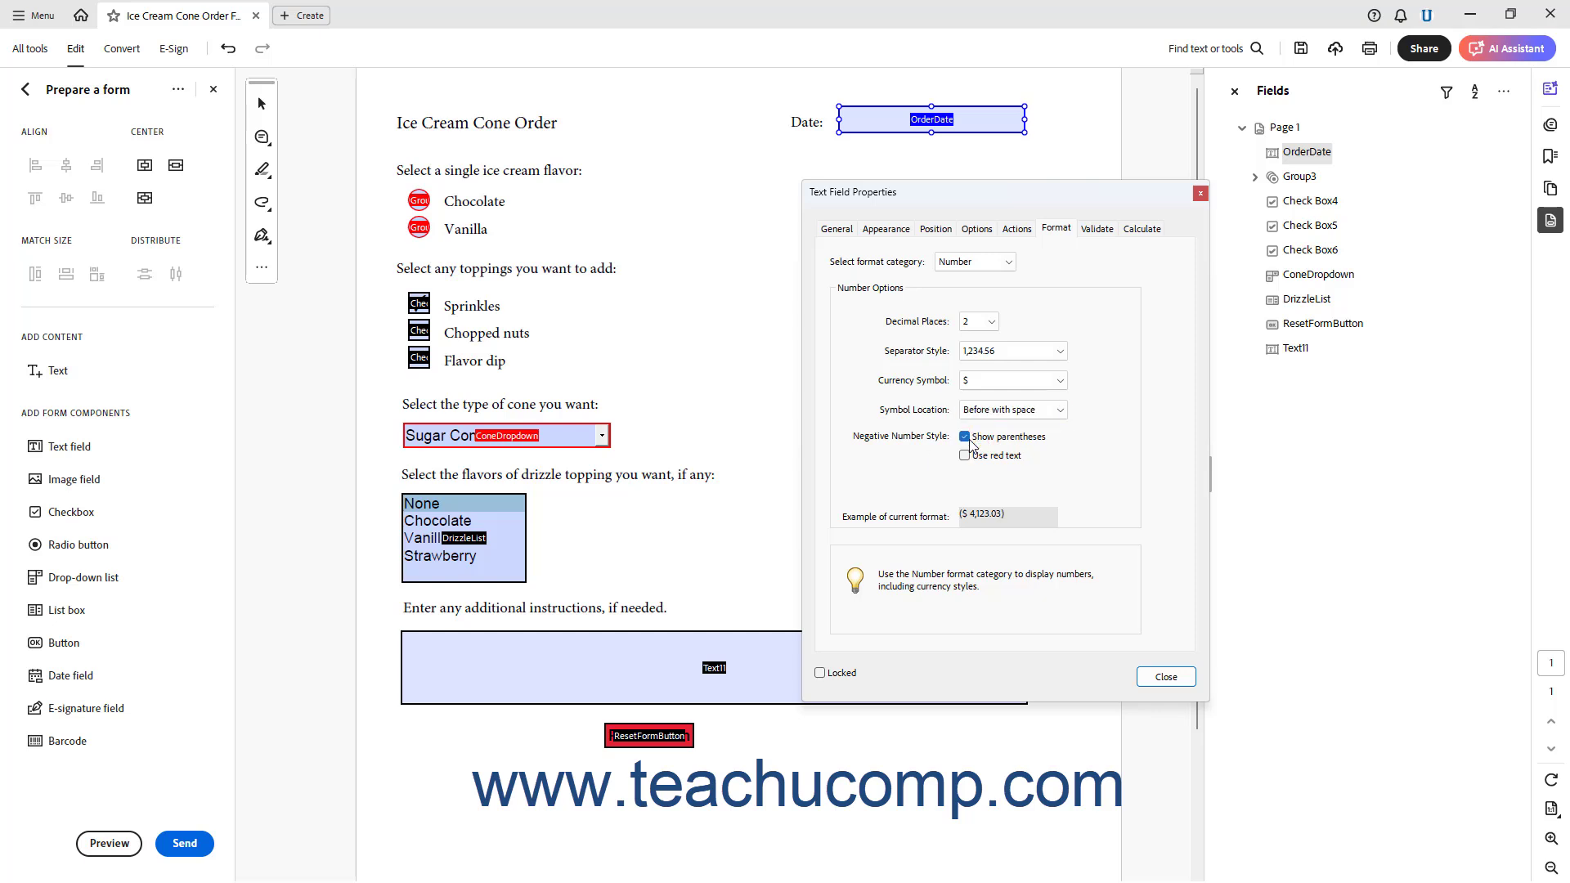
click(967, 457)
click(965, 455)
click(965, 438)
- Change the OrderDate format category to Percentage and review its decimal places and separator style choices
click(1016, 269)
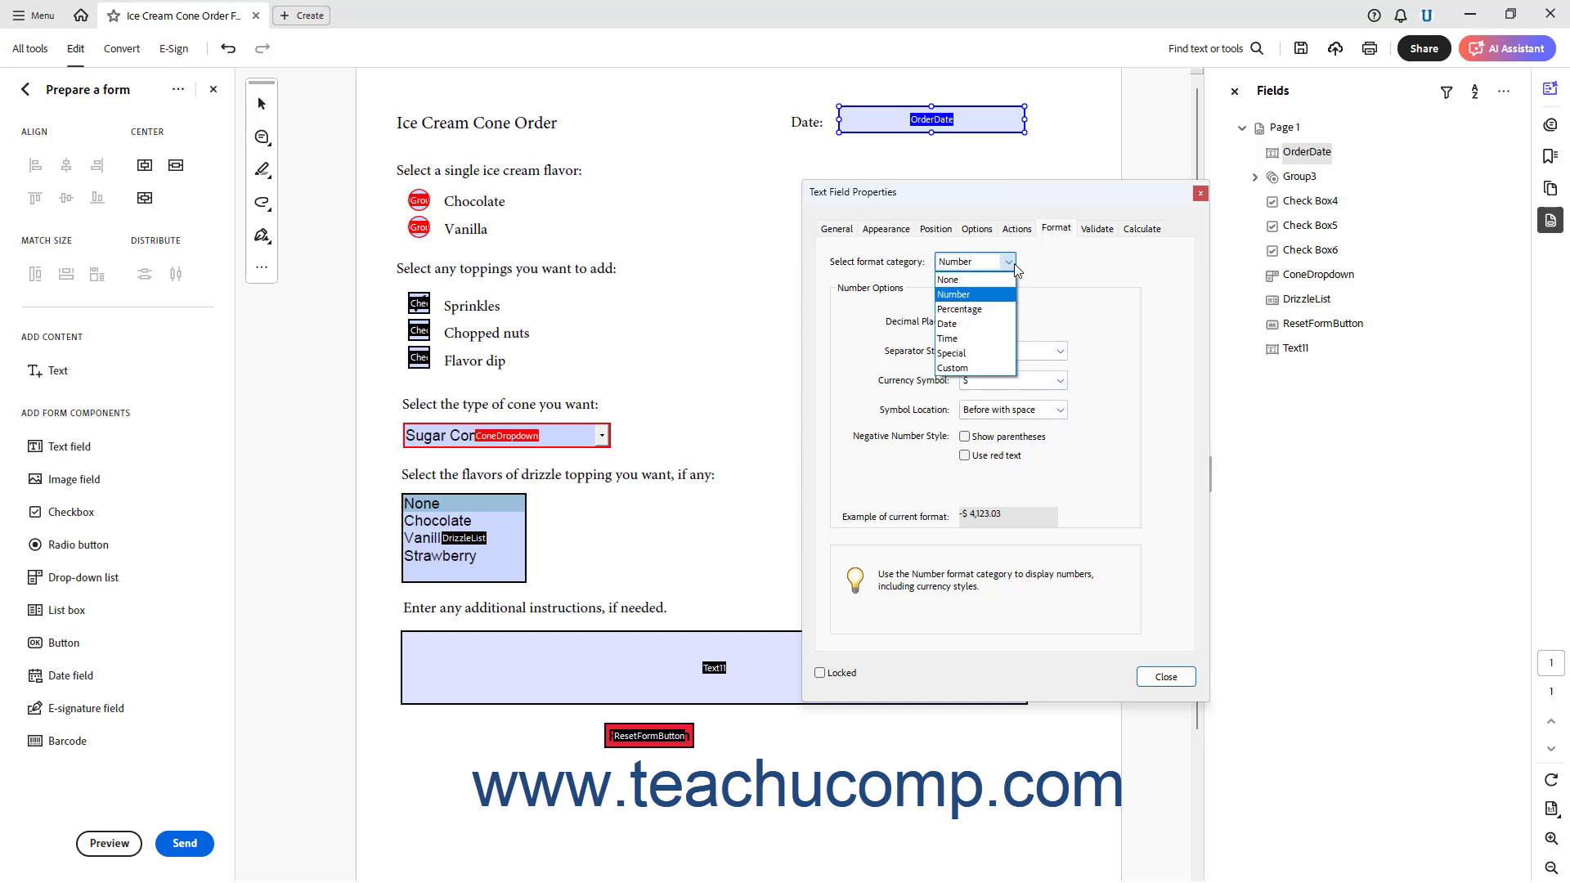
click(996, 310)
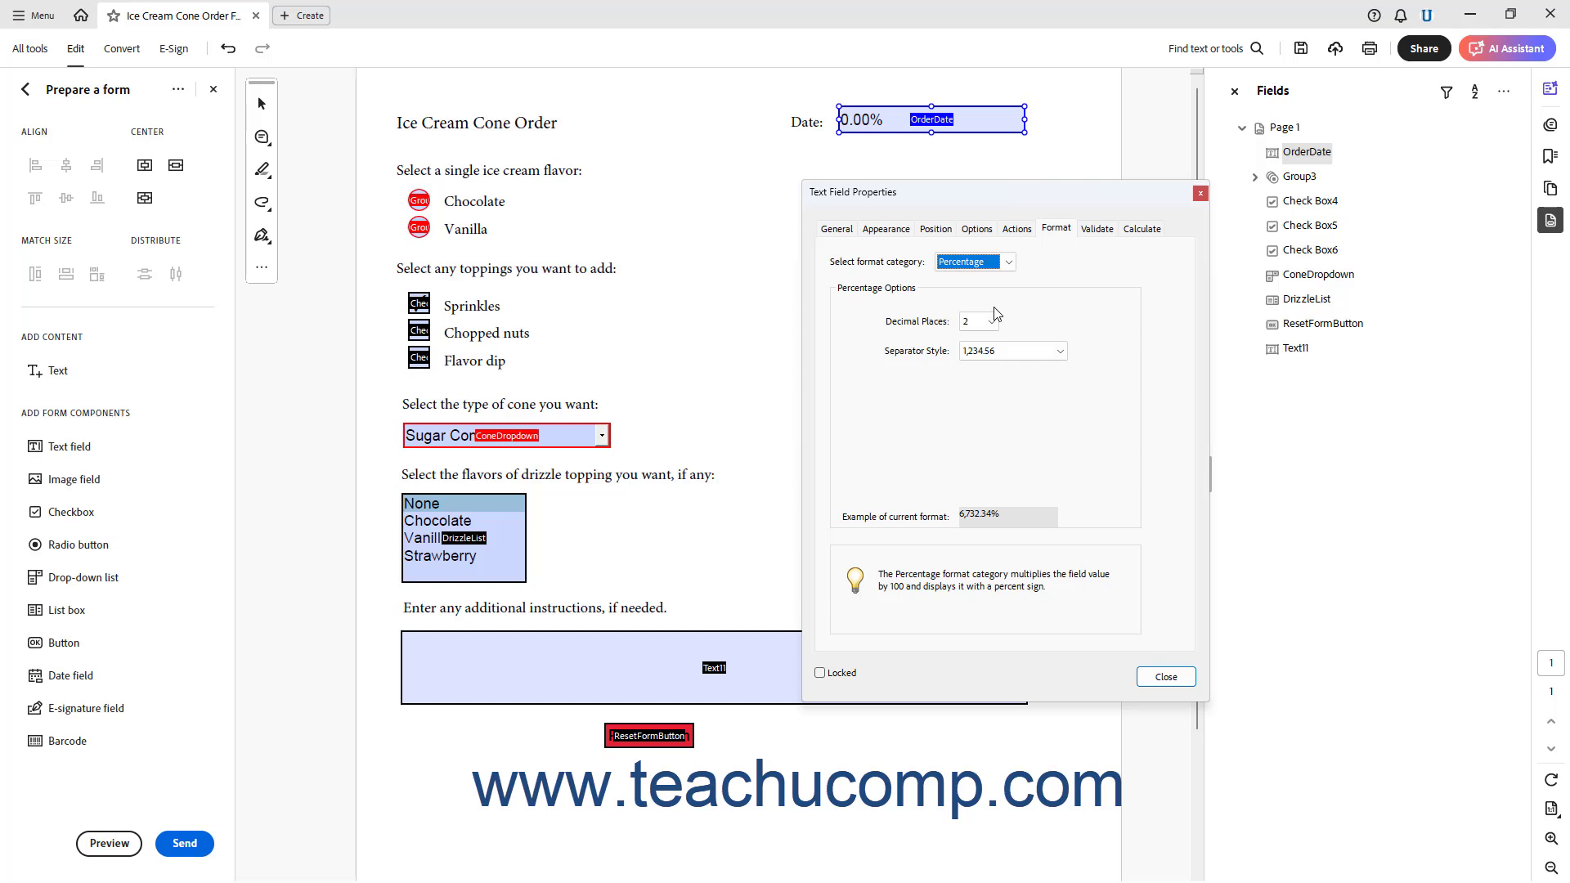
click(992, 322)
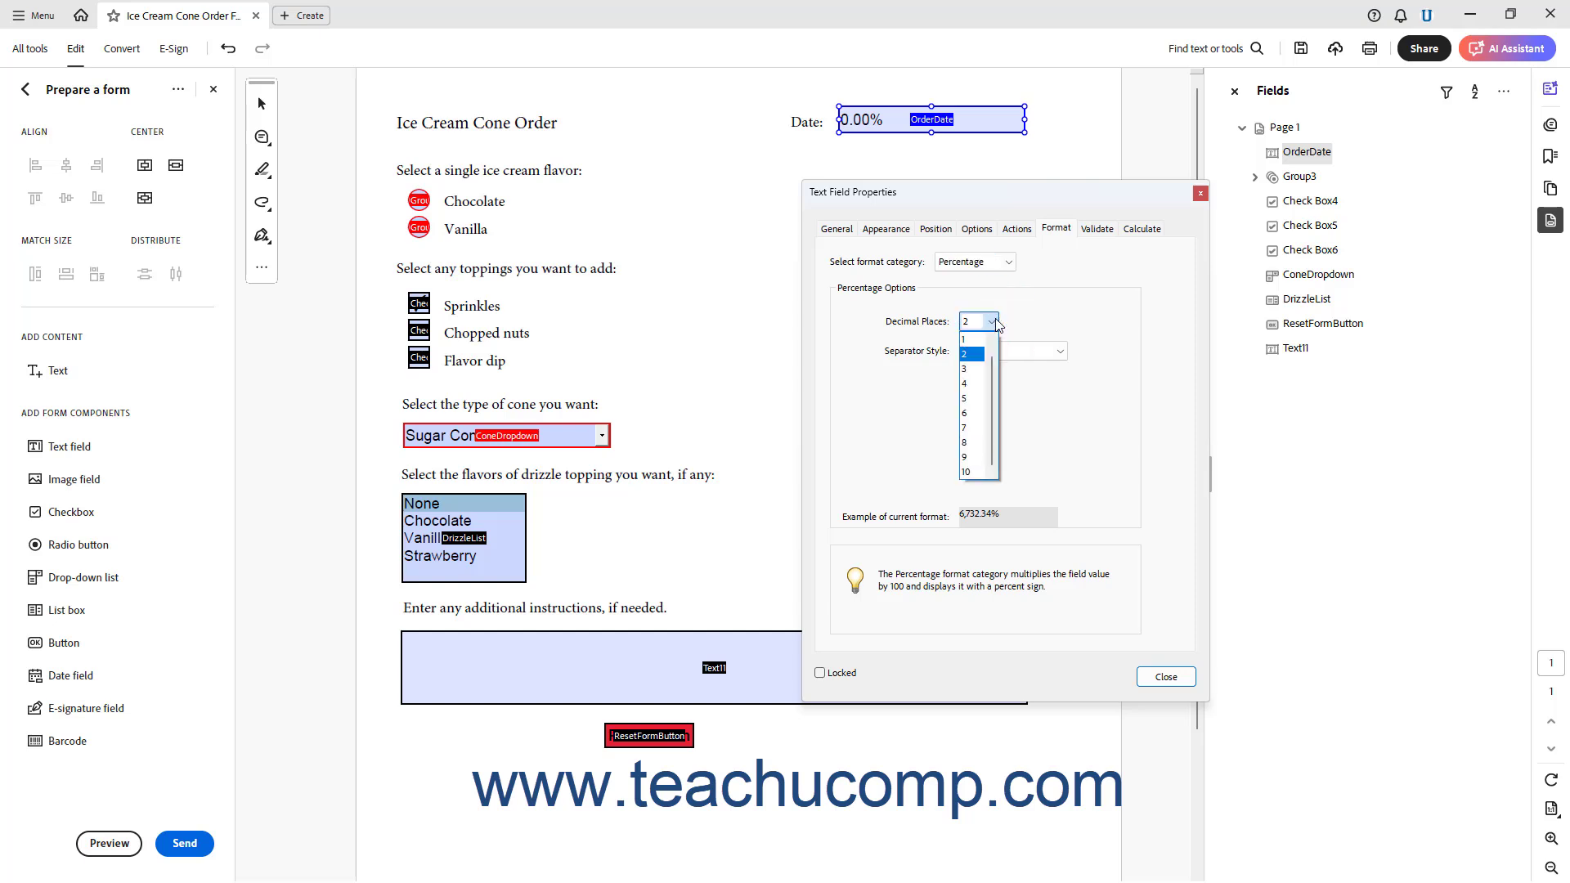
click(995, 322)
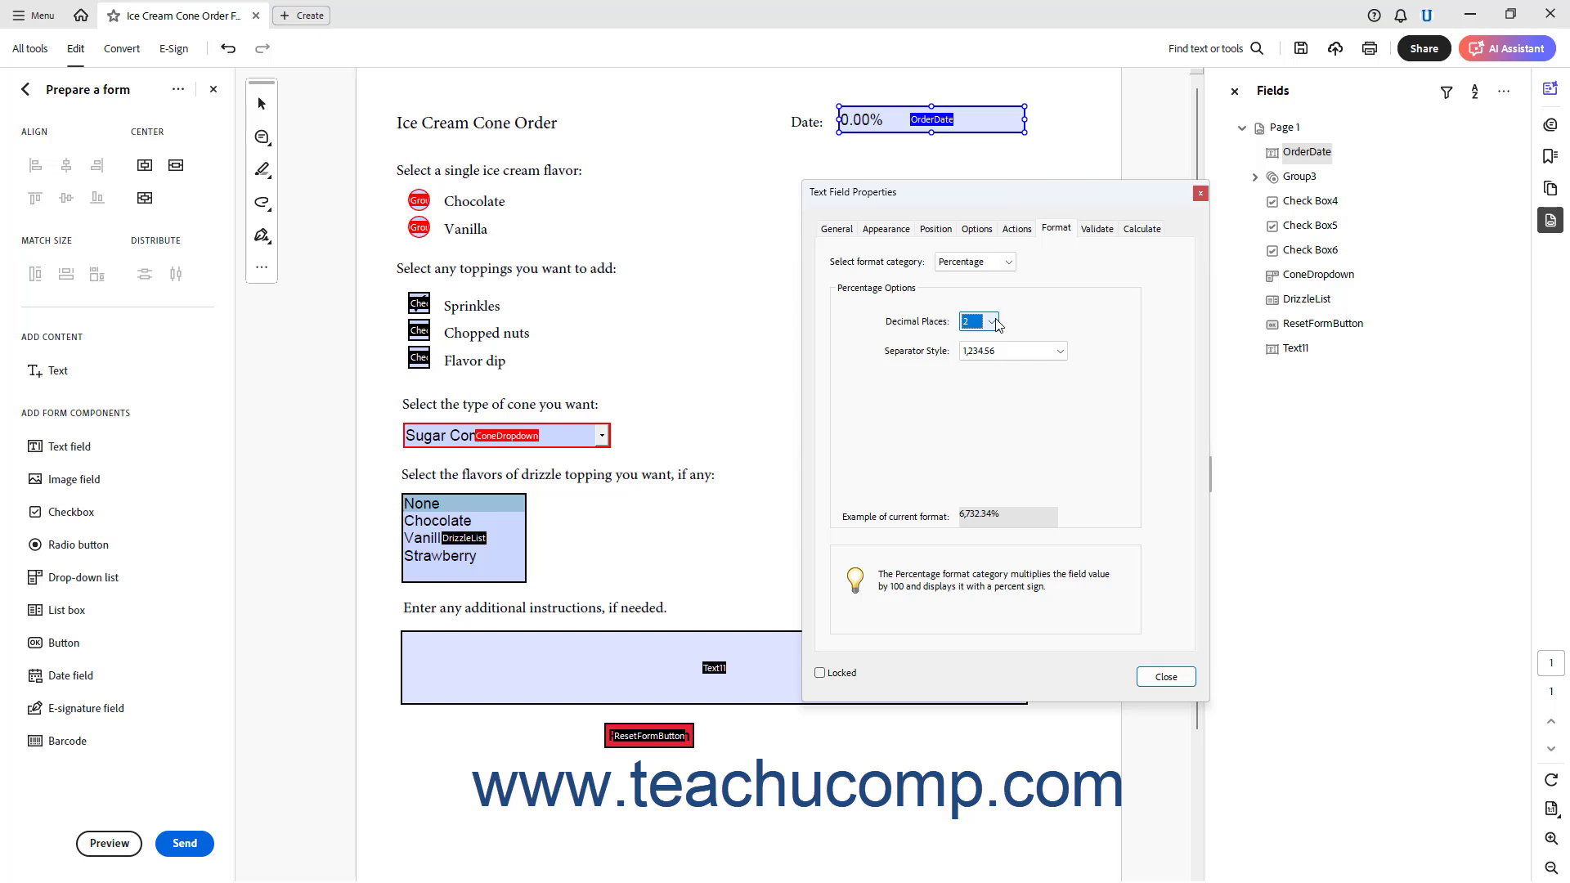
click(1061, 352)
click(1061, 351)
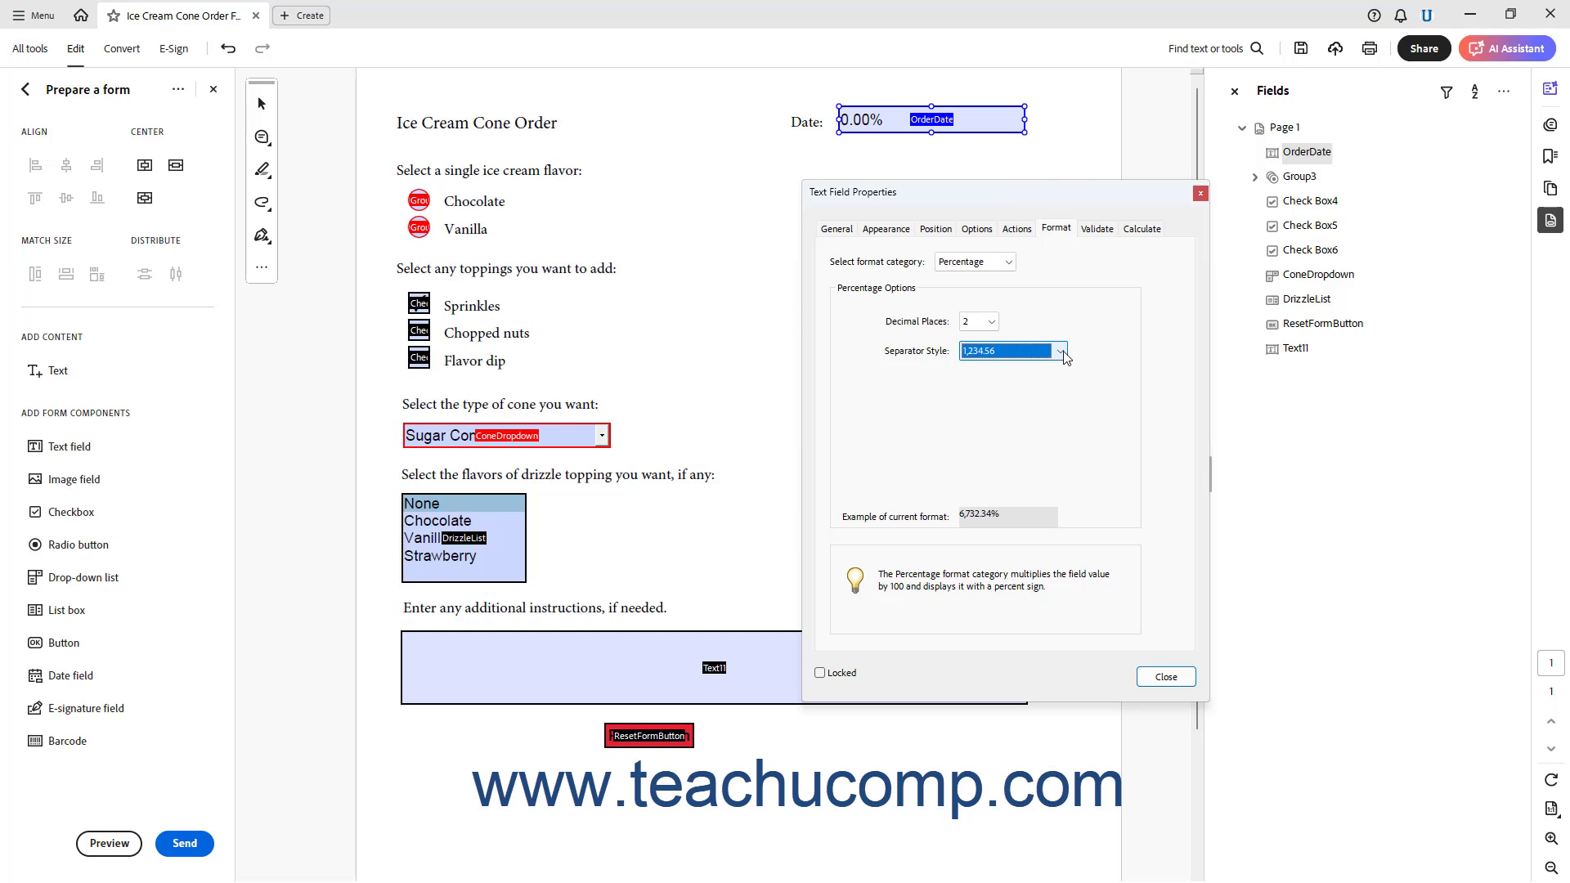
- Change the OrderDate format category to Date with the mm/dd/yyyy format
click(1008, 261)
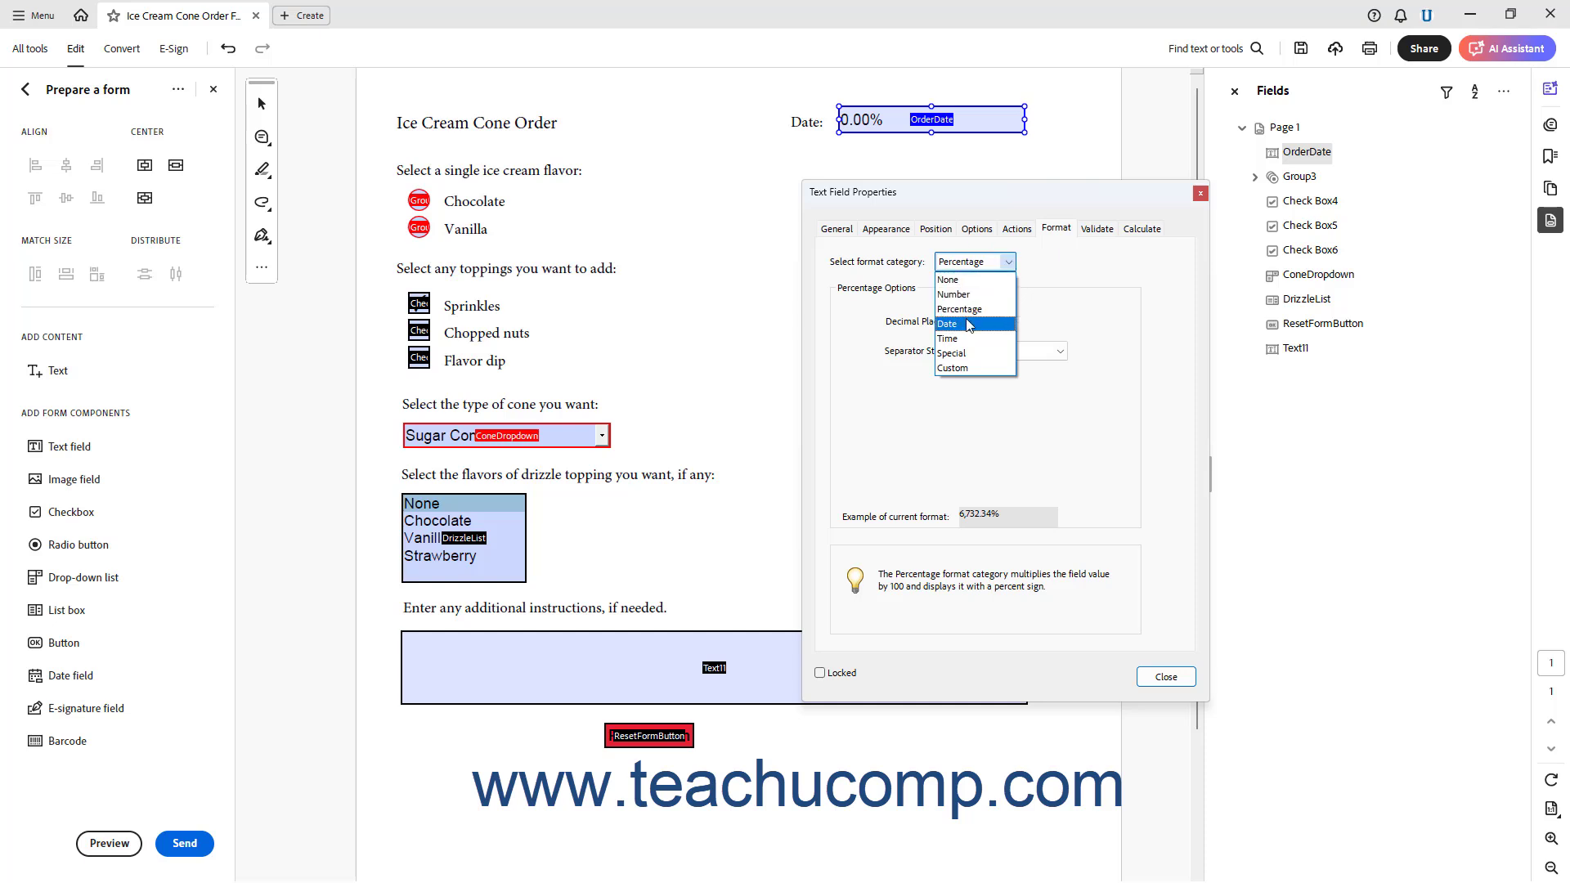
click(968, 325)
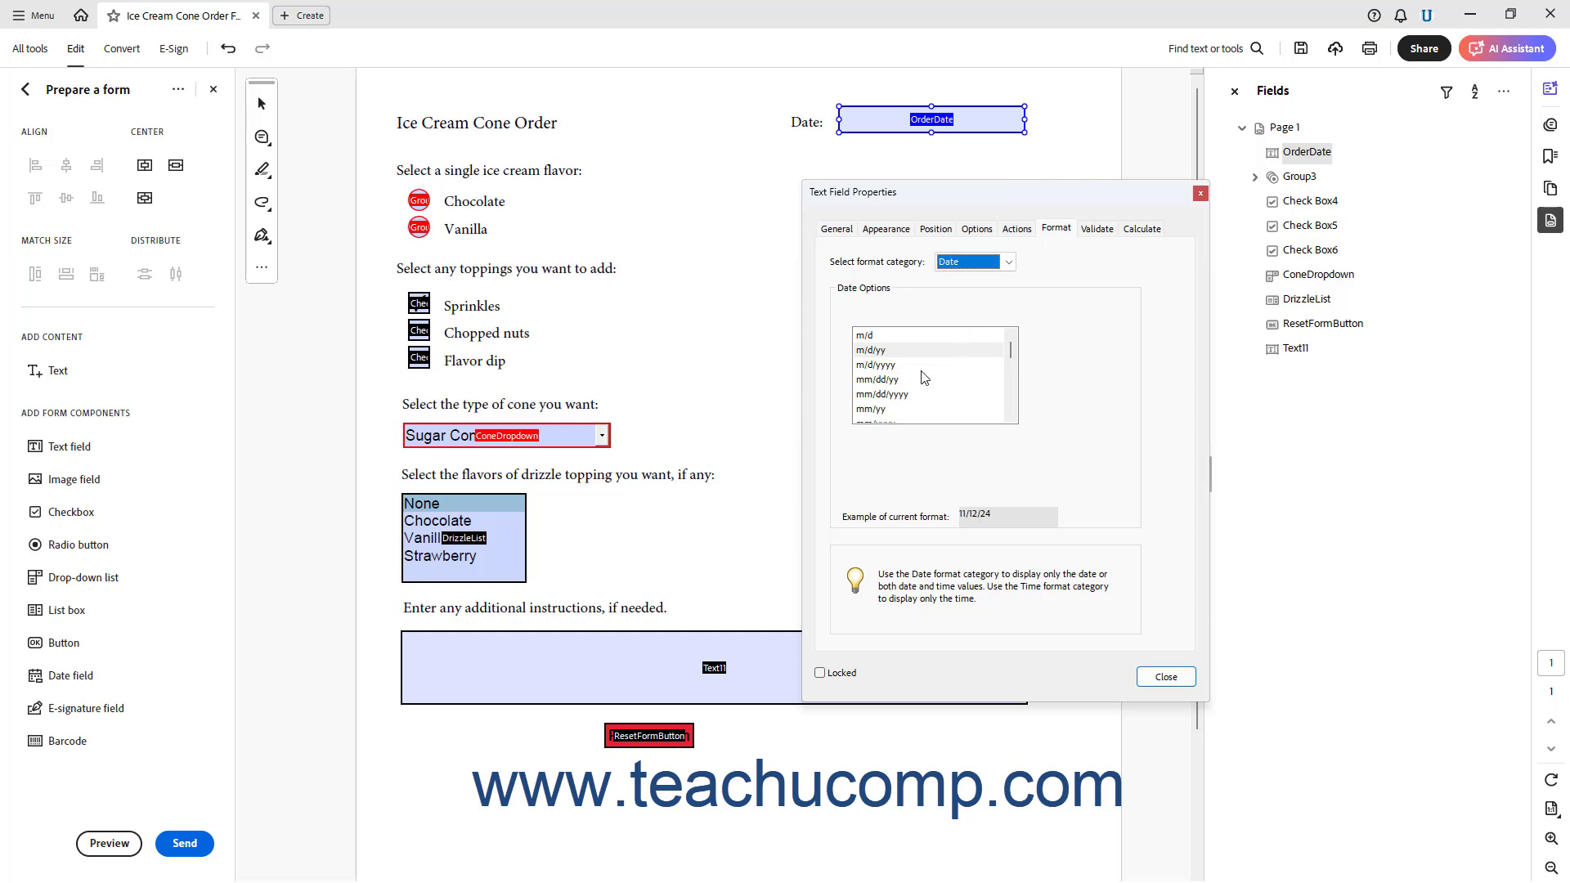
click(891, 381)
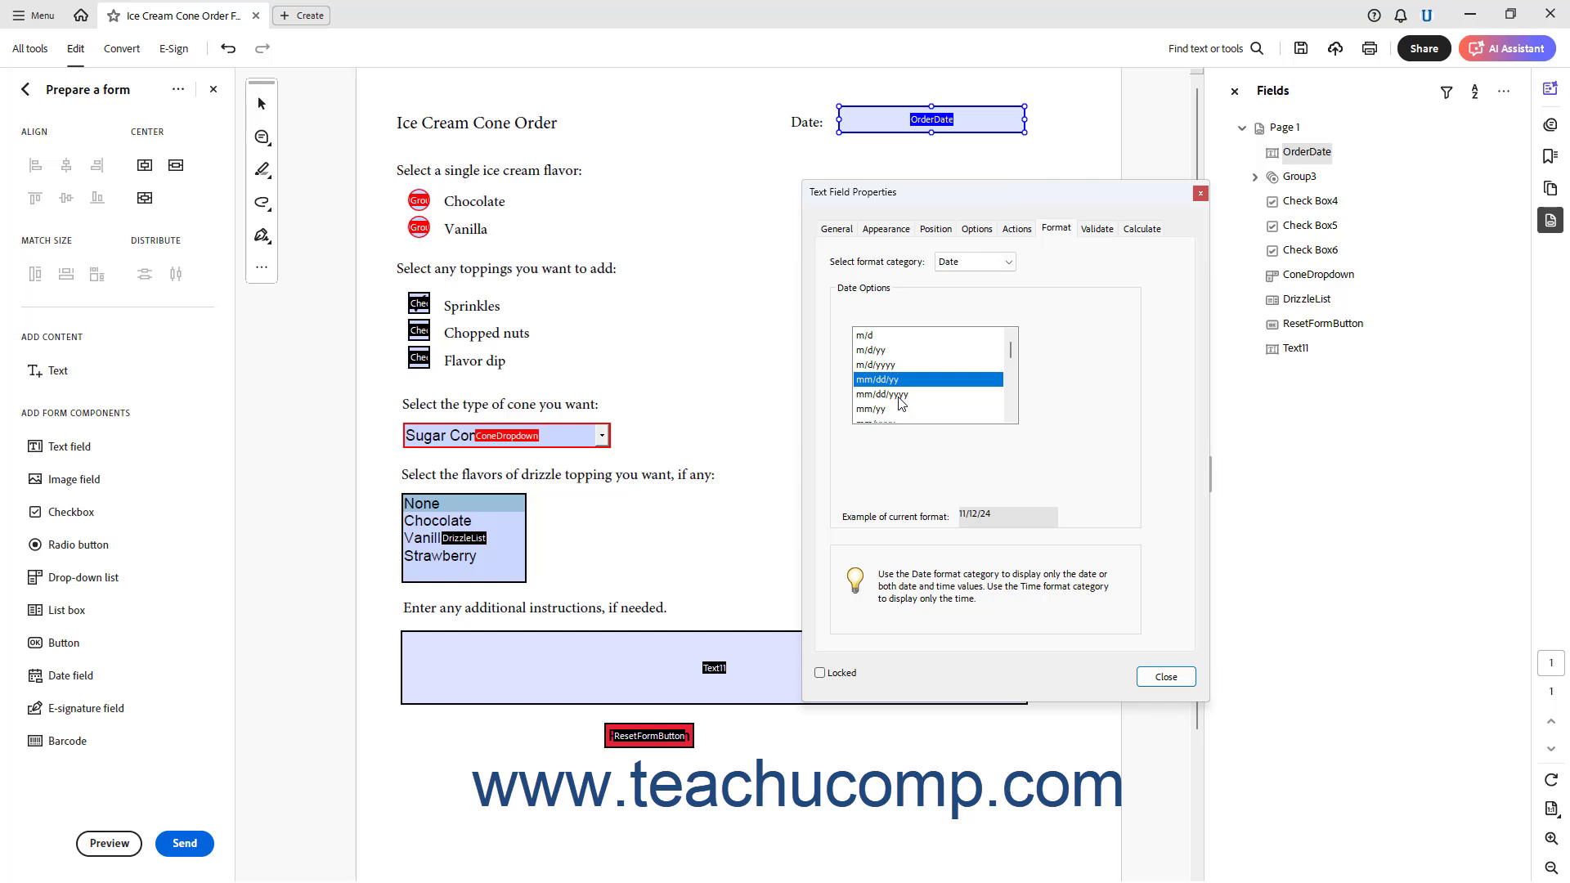
click(898, 397)
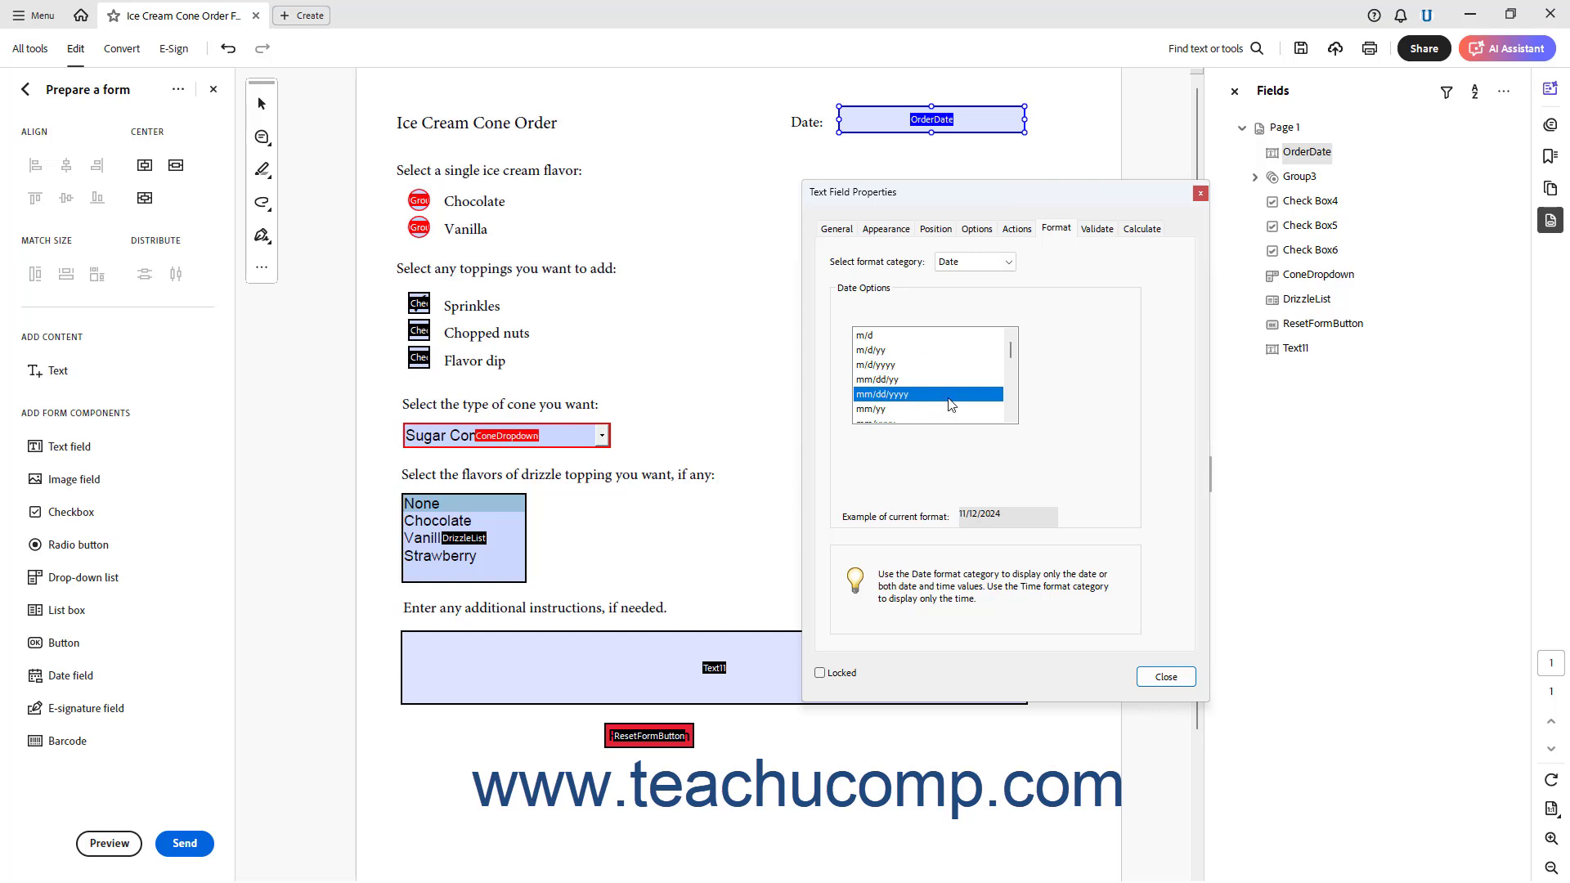
- Try the Custom date format with its empty pattern, and switch the date format to mm/dd/yy
scroll(950, 386, down, 3)
scroll(951, 391, down, 3)
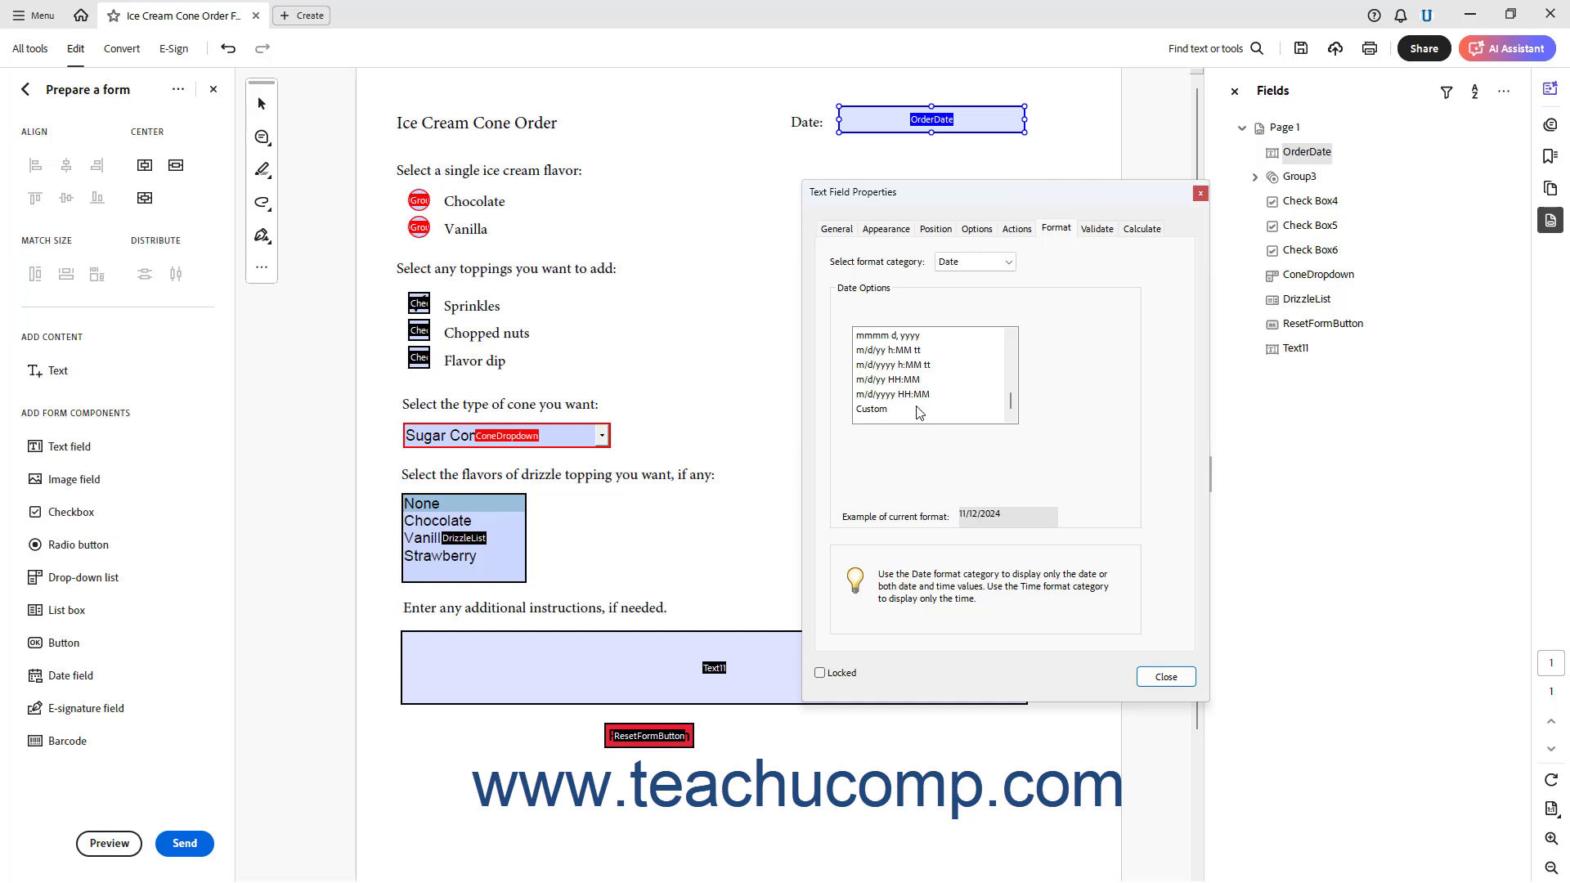
click(919, 410)
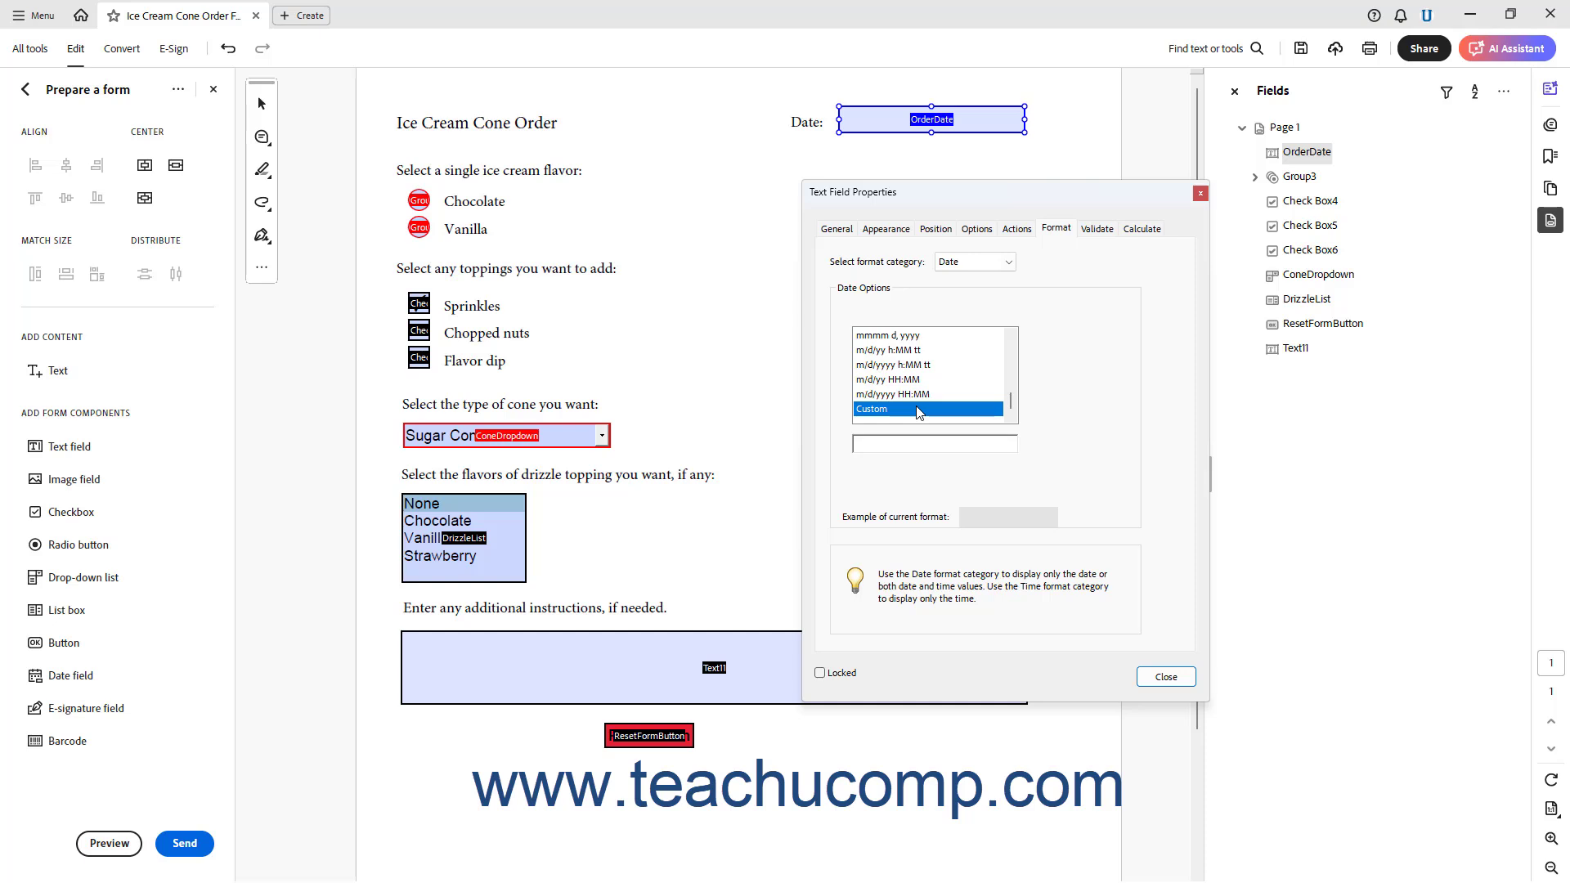
click(926, 443)
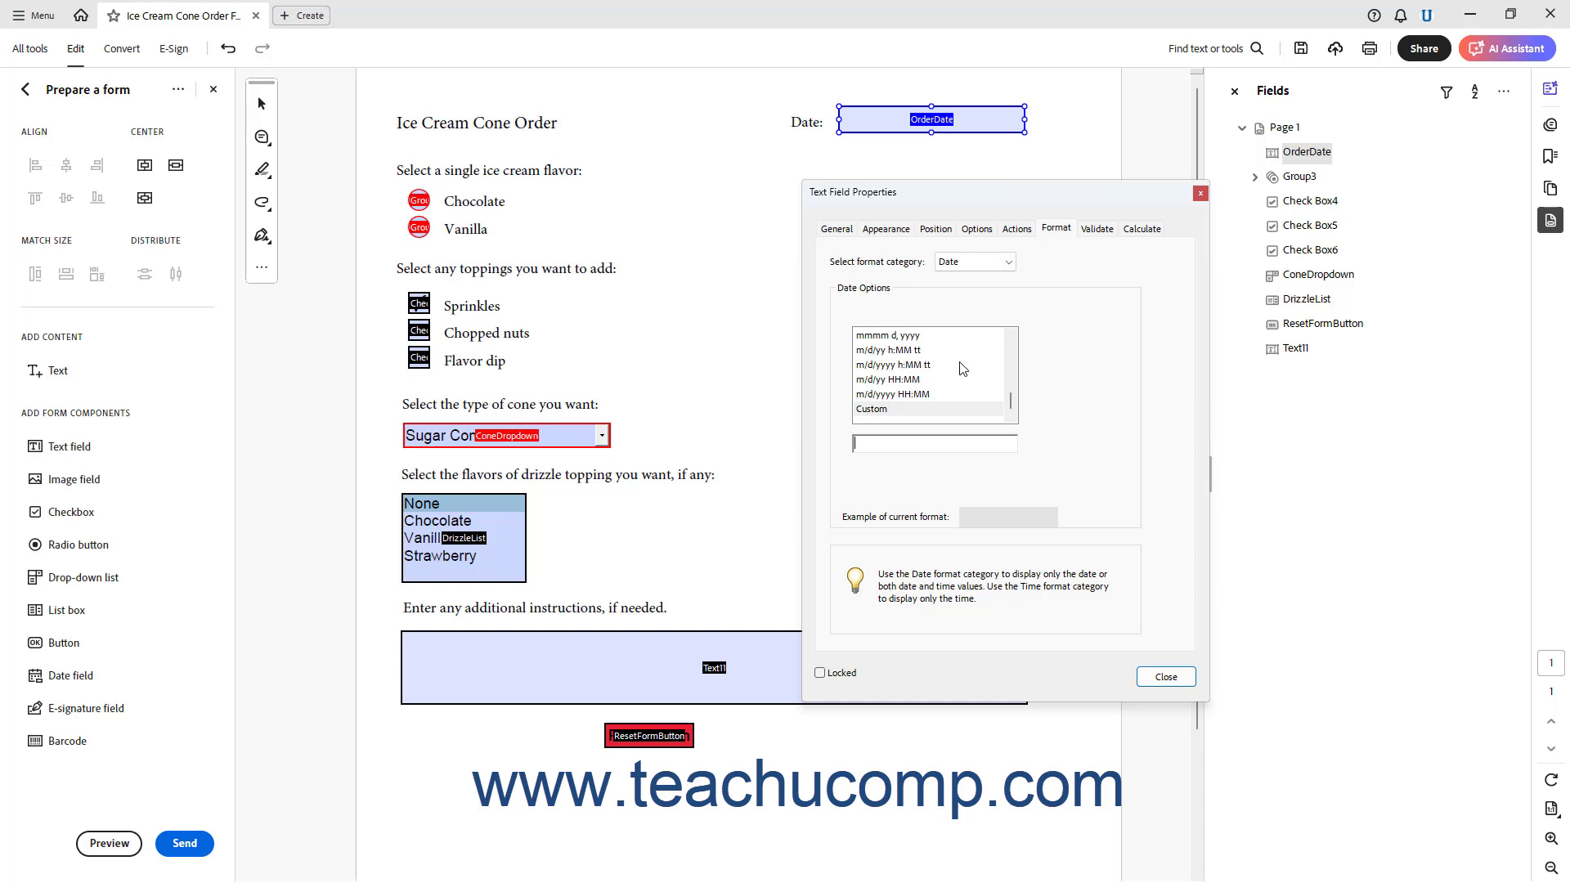
scroll(900, 363, up, 6)
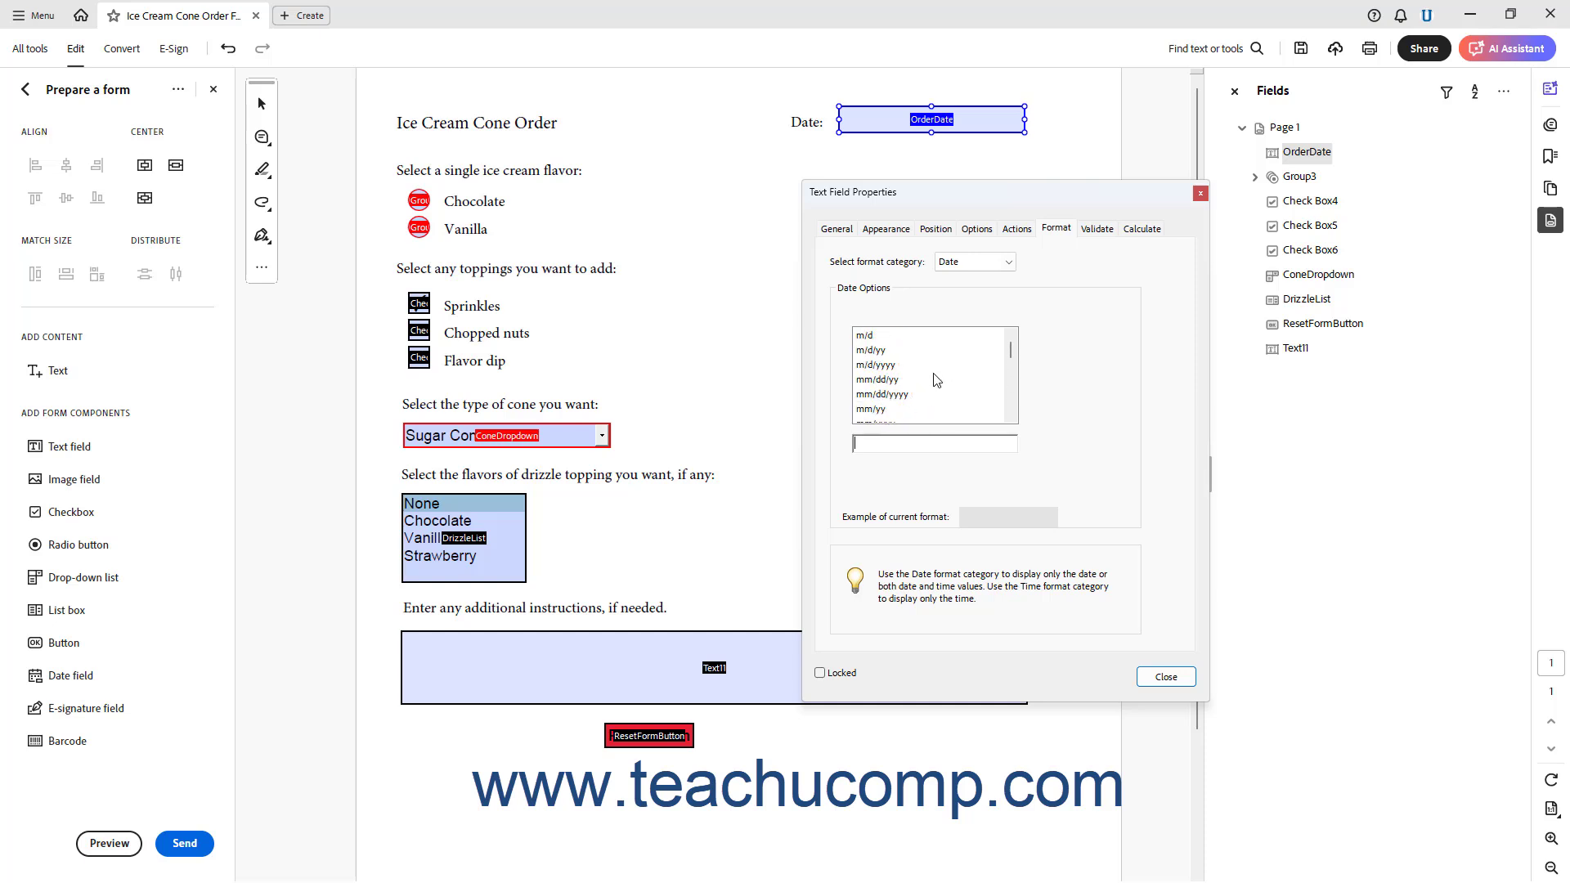
click(886, 378)
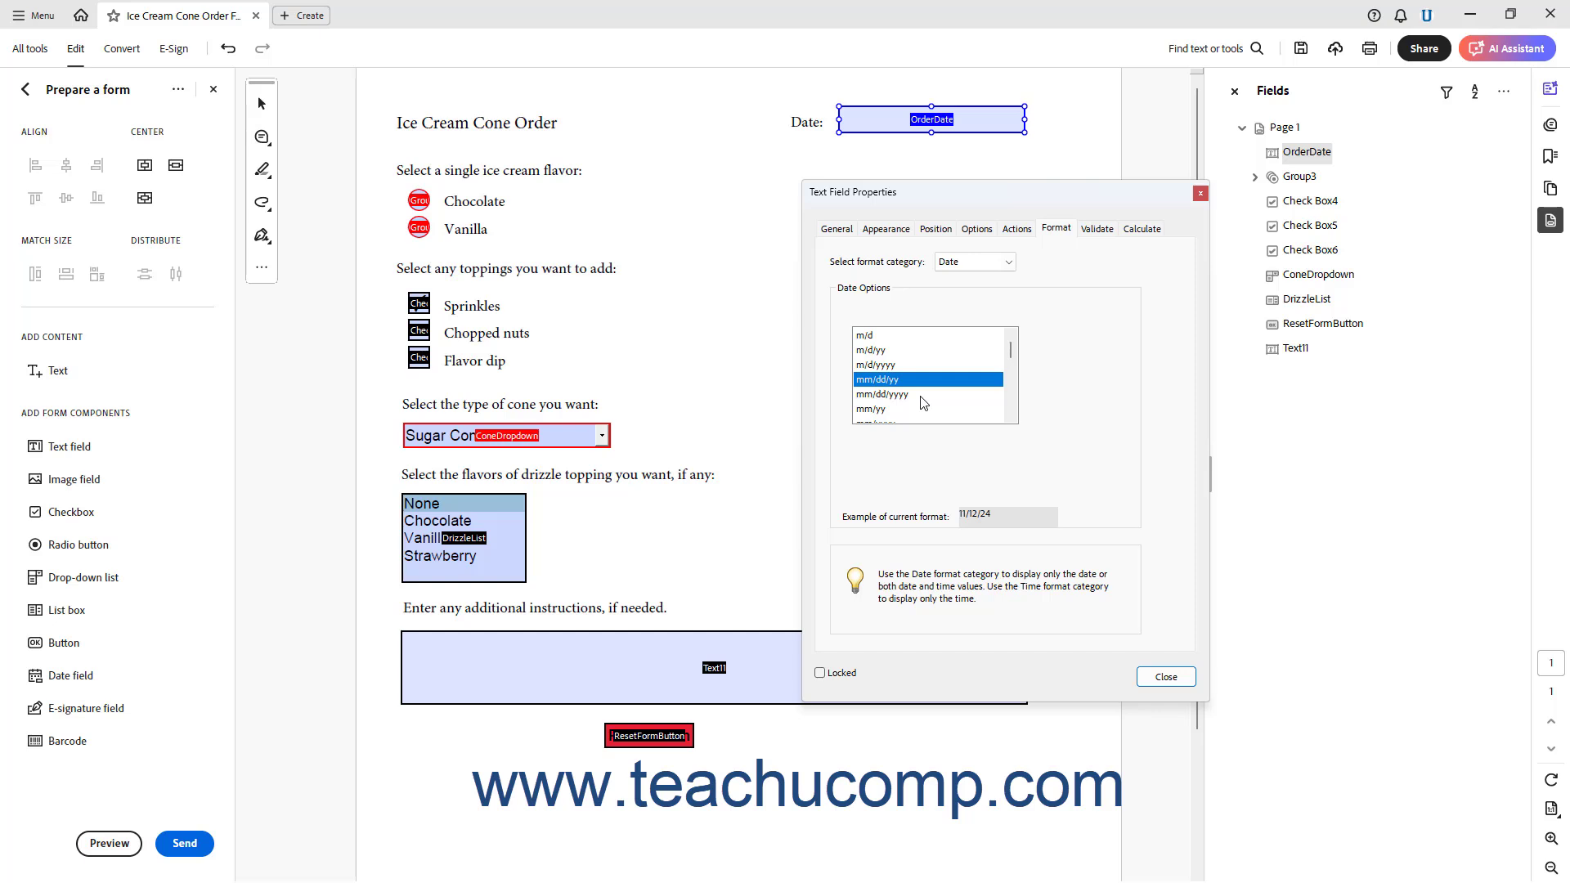
- Change the OrderDate format category to Time and choose the Custom time format, leaving its pattern empty
click(1009, 262)
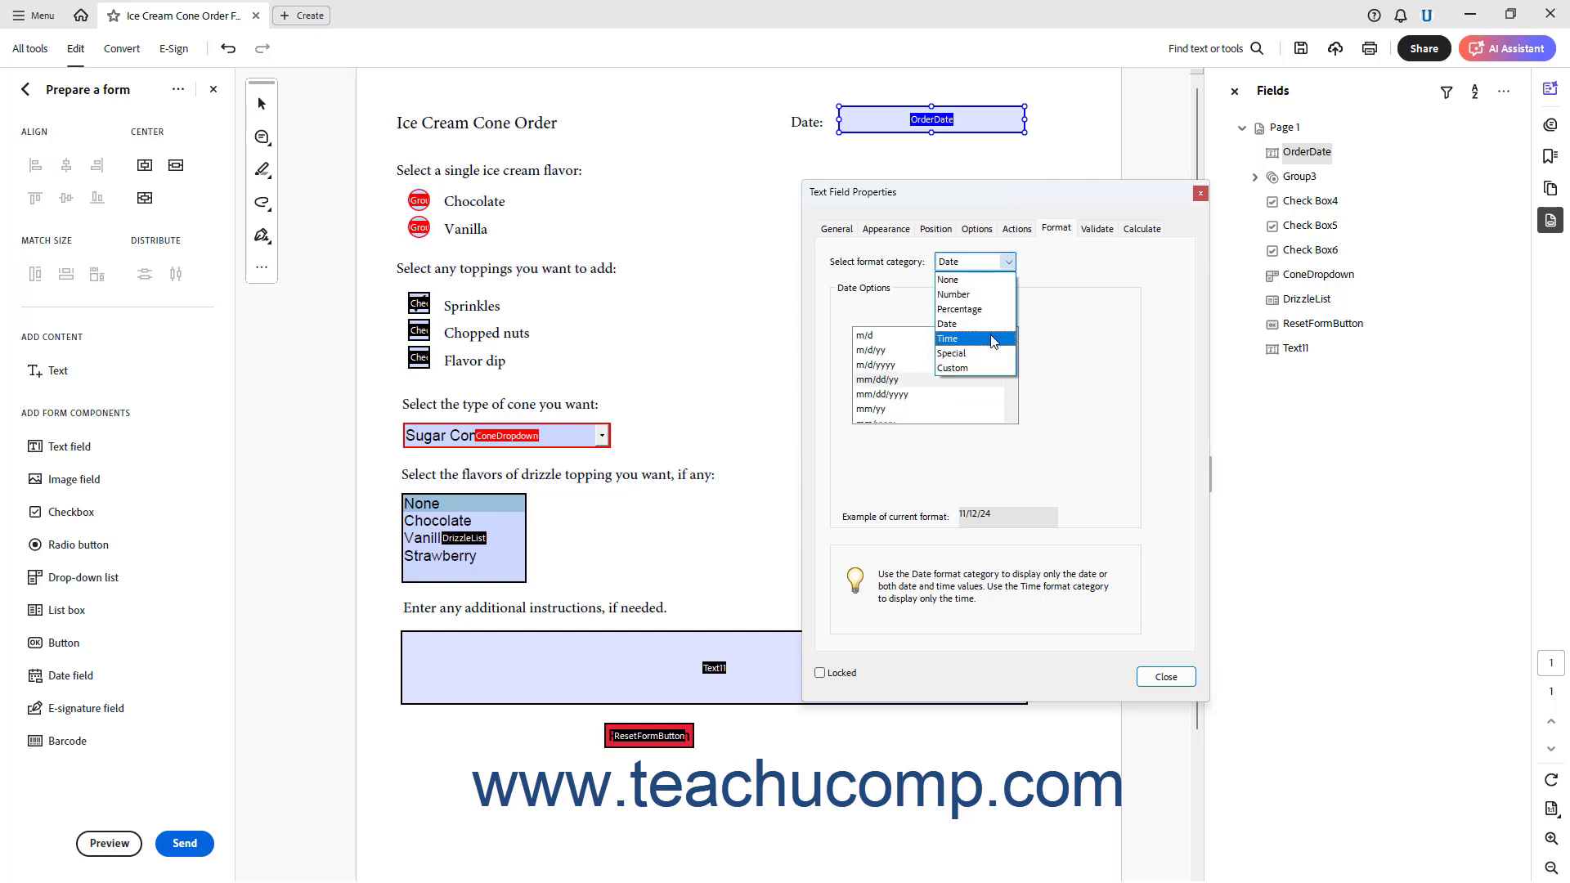
click(994, 339)
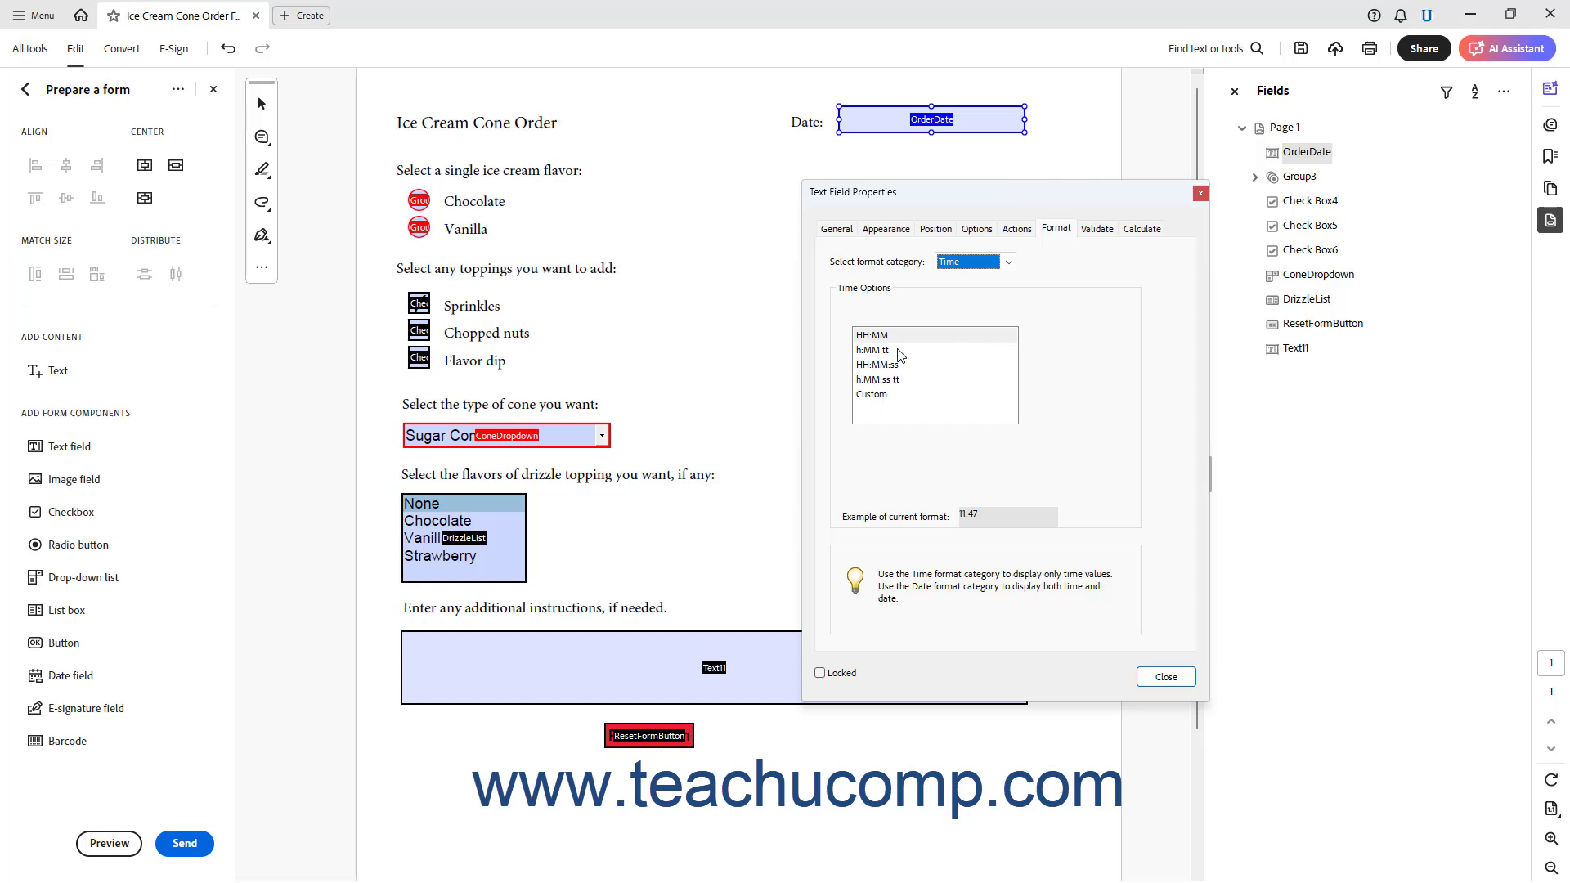
click(891, 399)
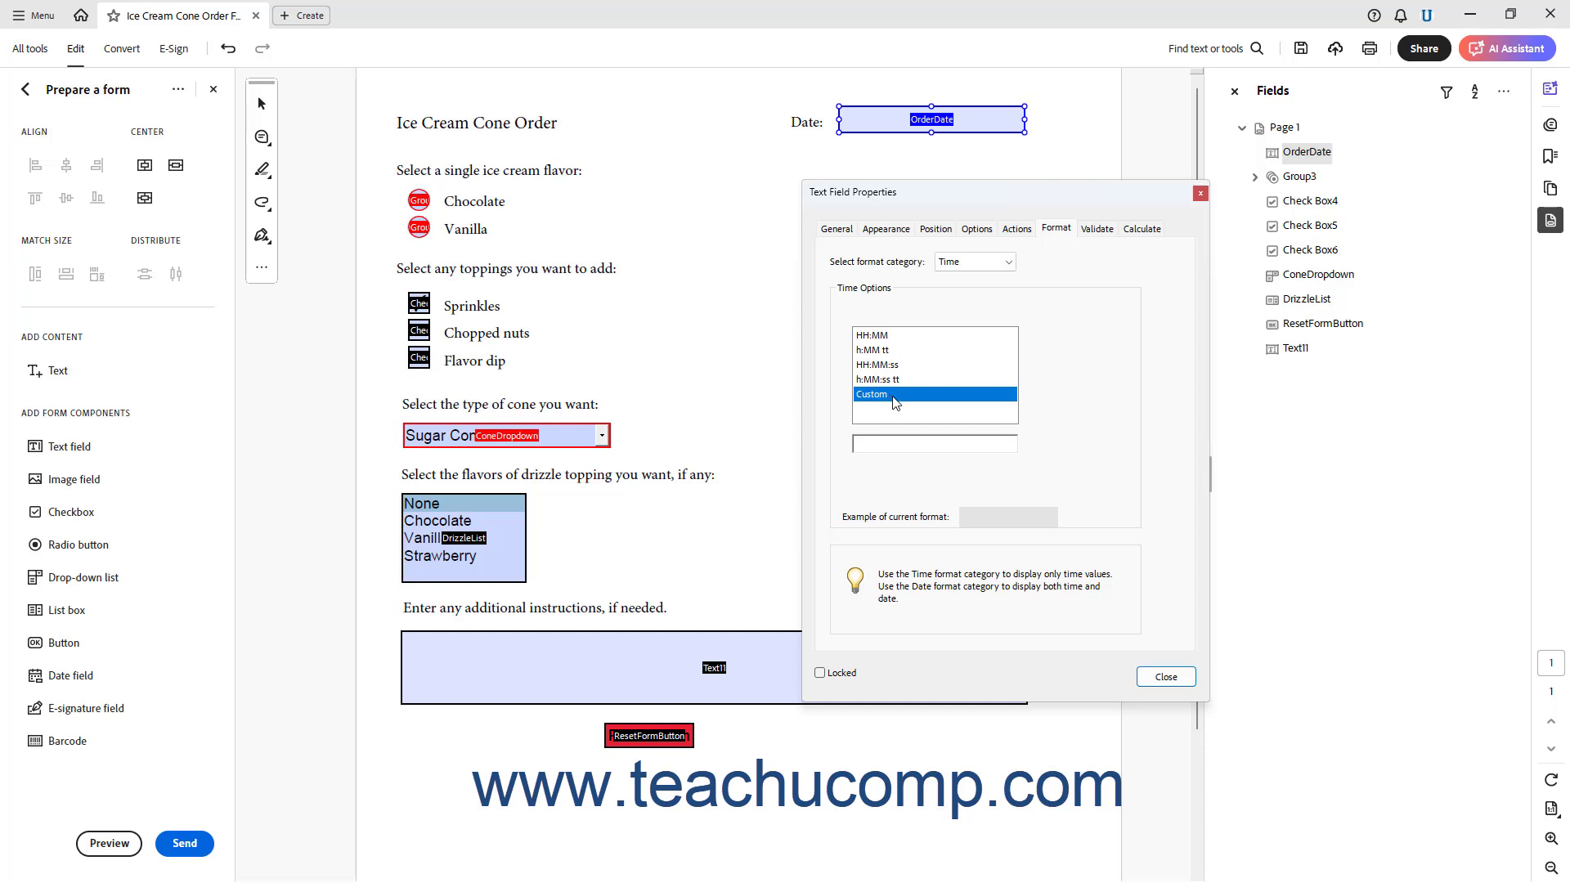
click(899, 447)
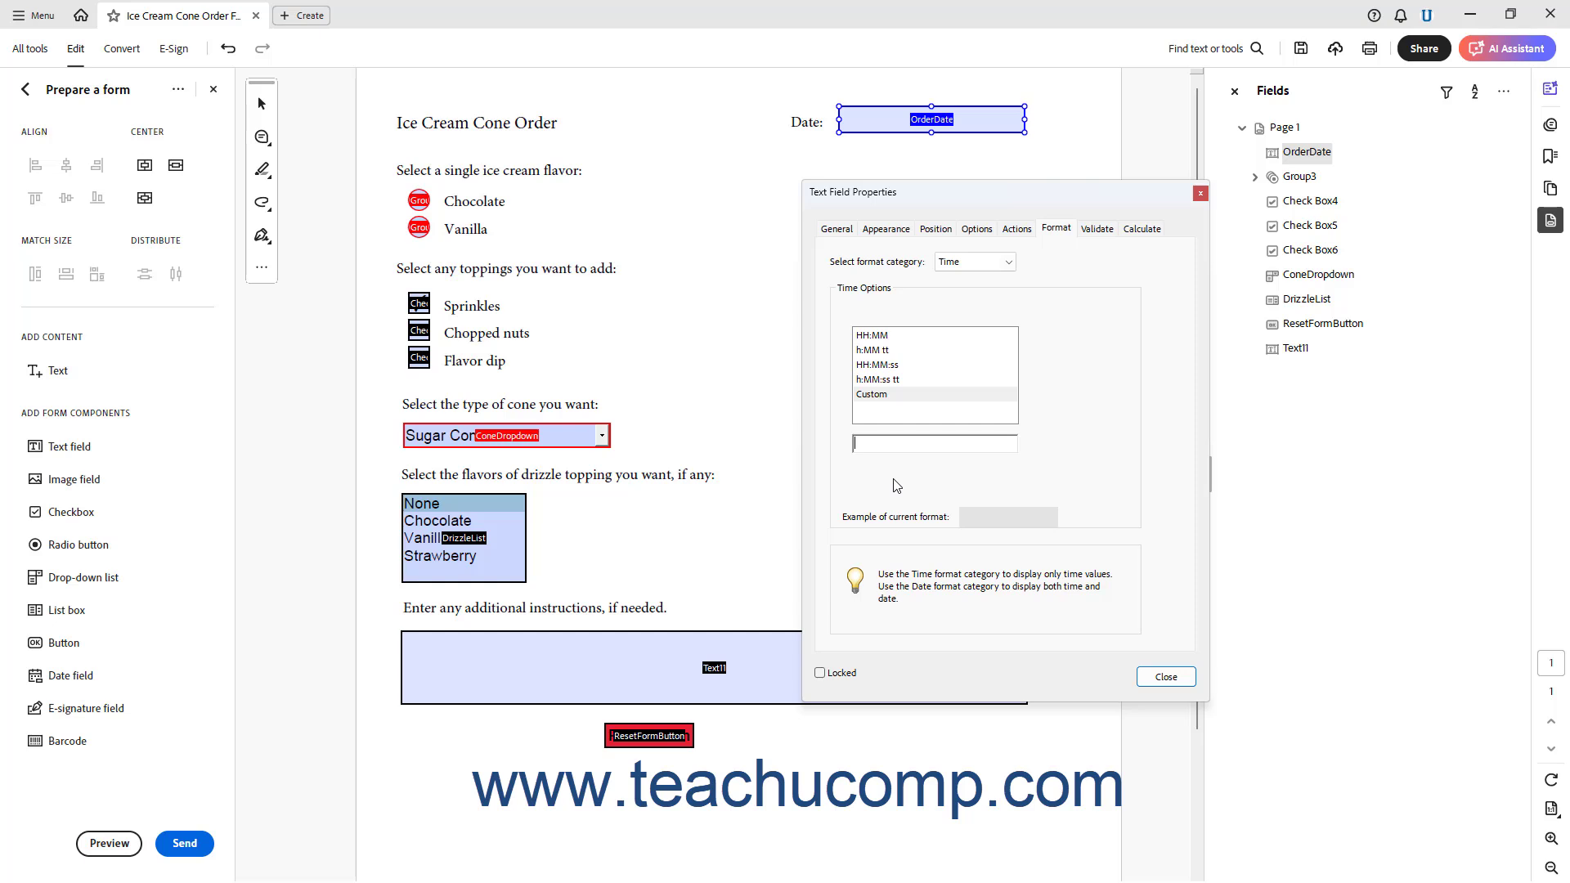
- Change the OrderDate format category to Special, trying Zip Code + 4 and Arbitrary Mask with an empty mask
click(1009, 263)
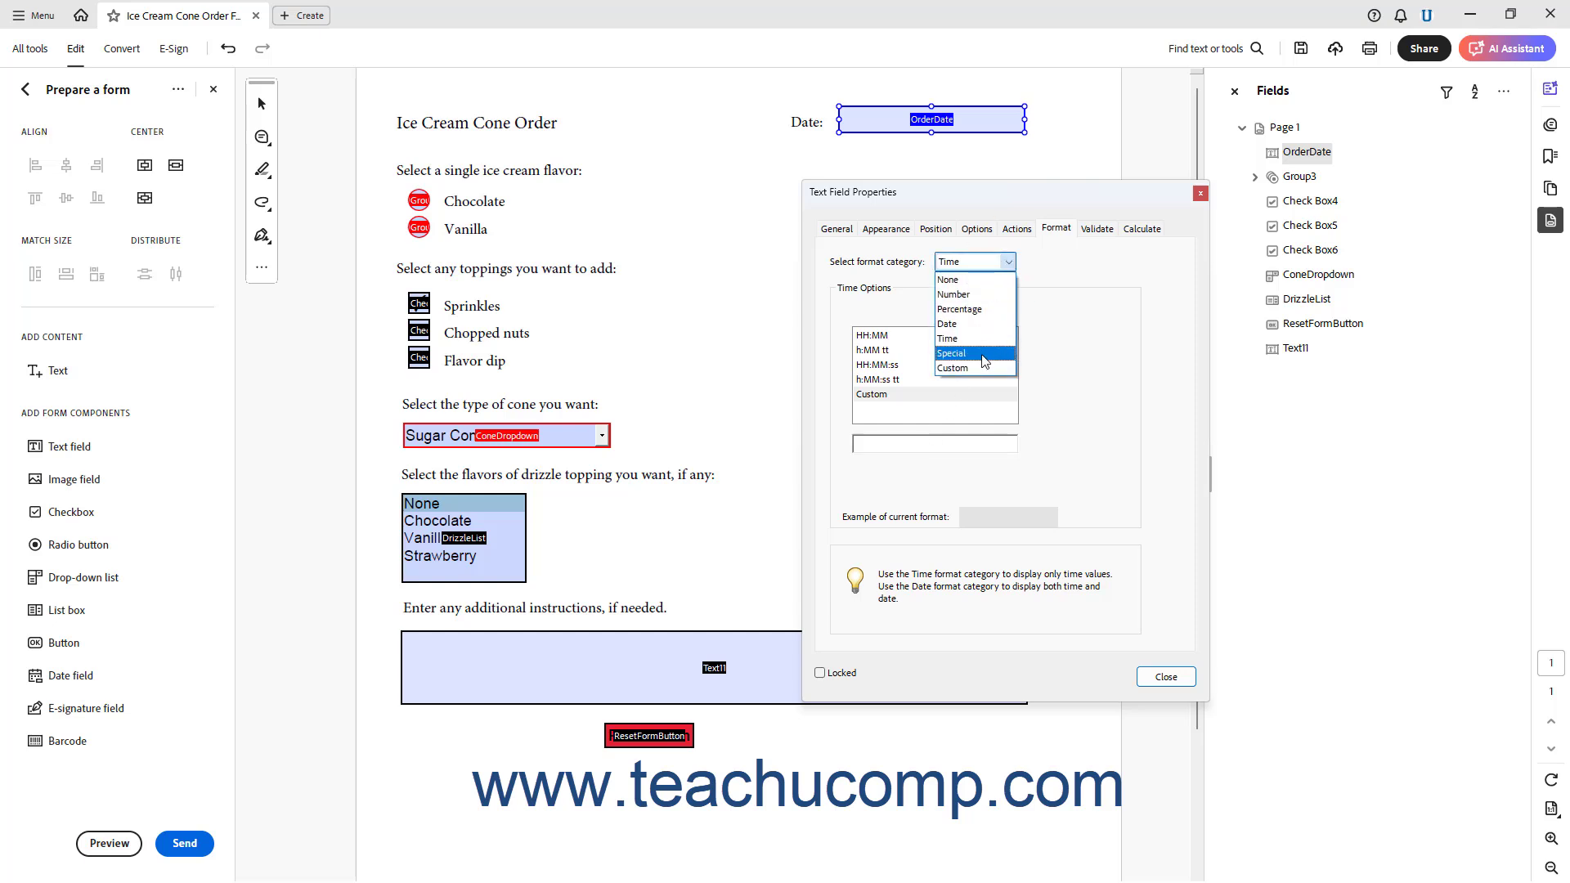
click(984, 354)
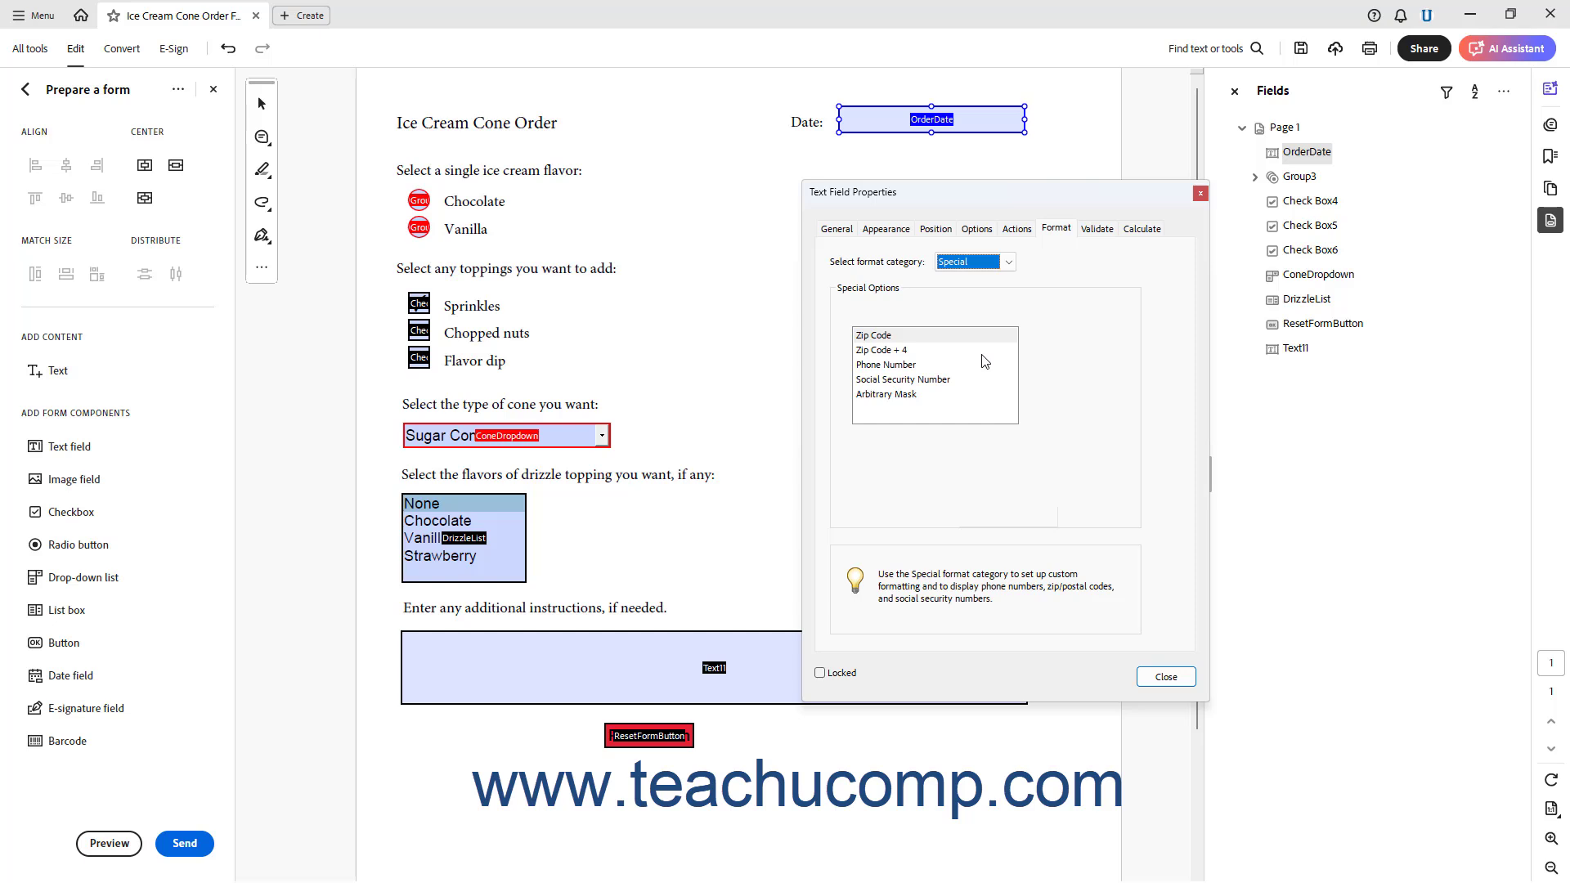
click(938, 351)
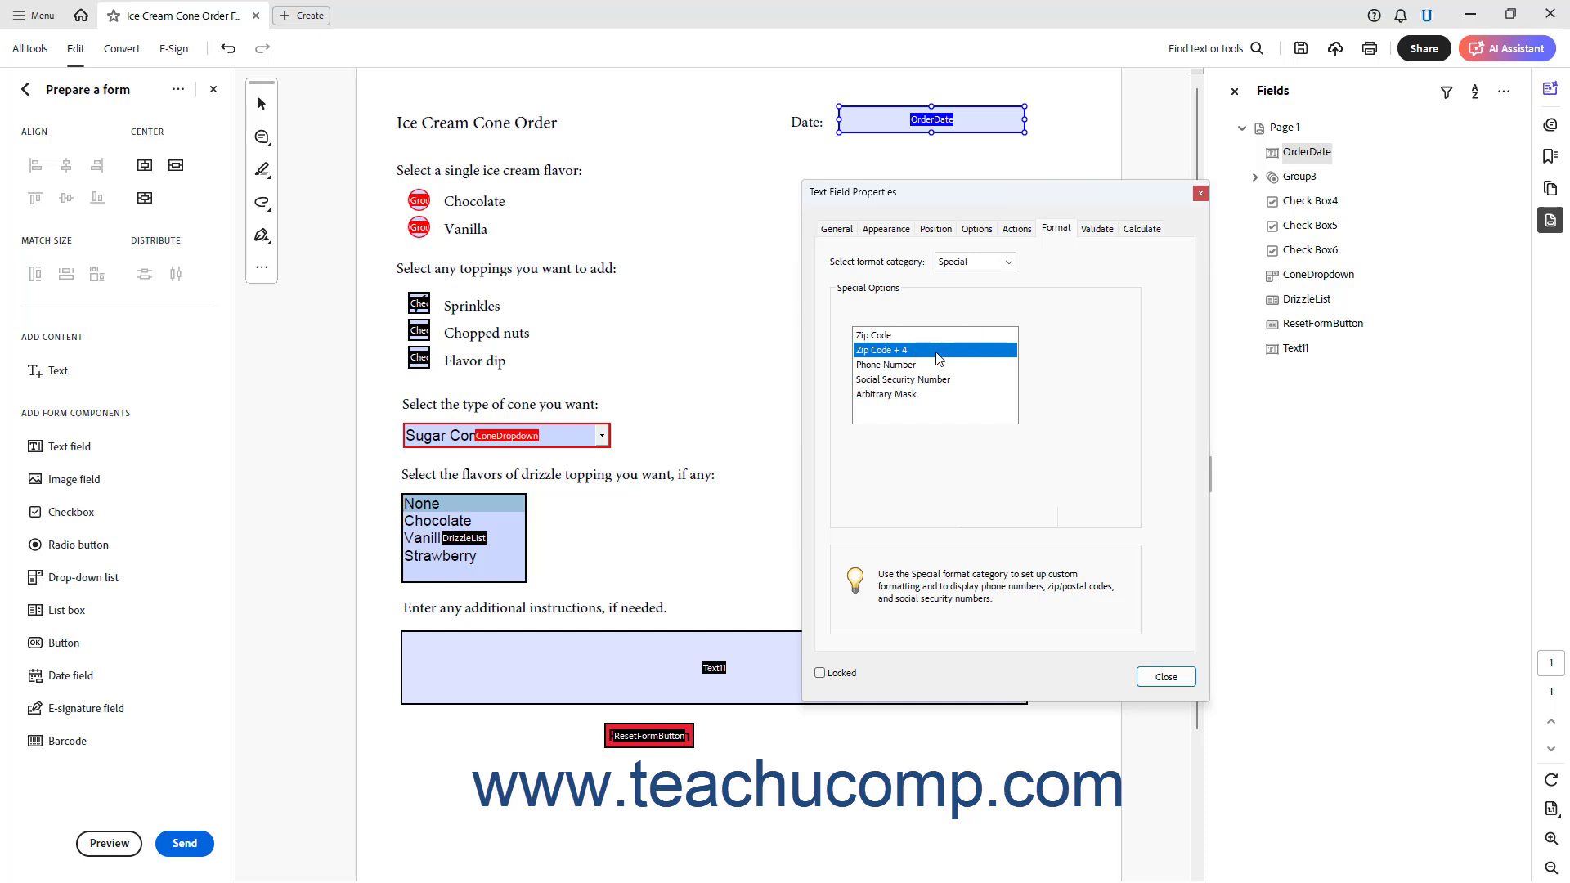
click(907, 397)
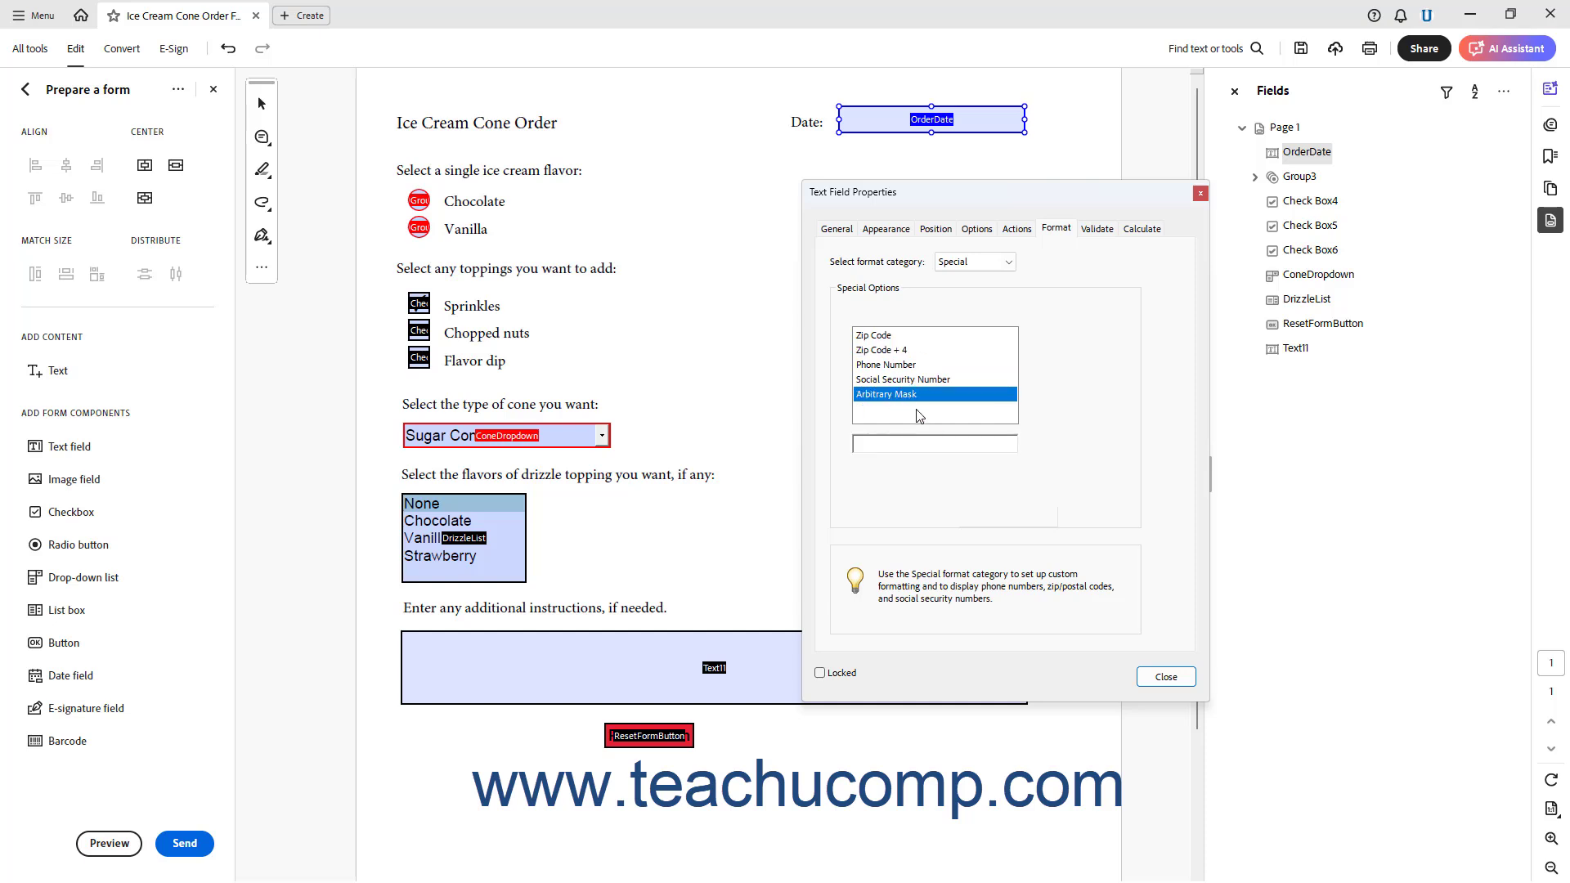
click(902, 442)
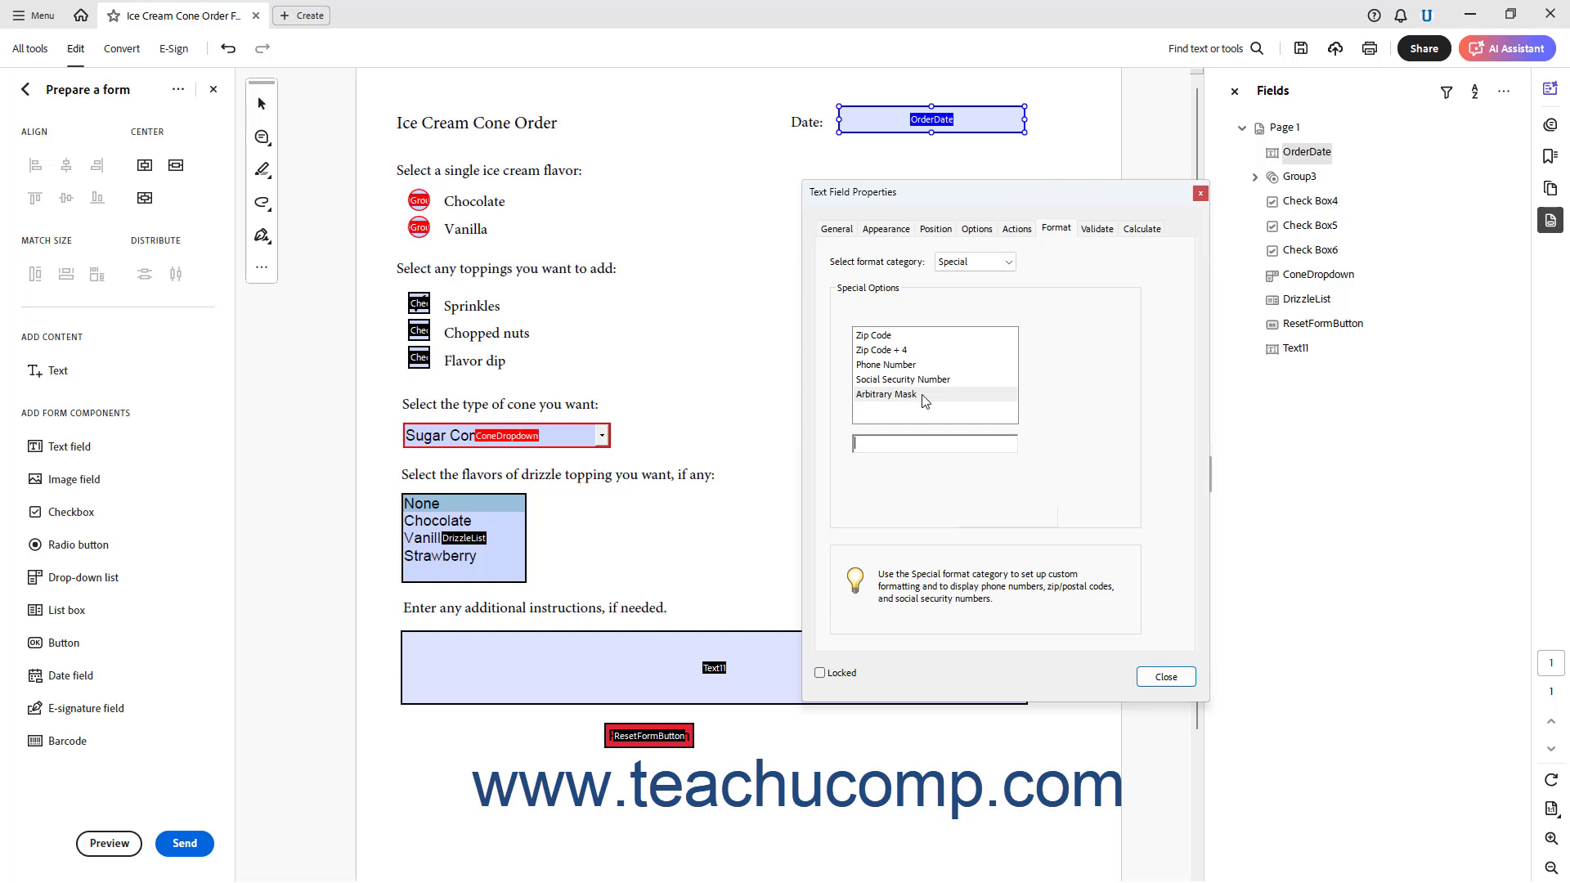
- Set the OrderDate field's format category to Custom so that format and keystroke scripts can be defined
click(1008, 262)
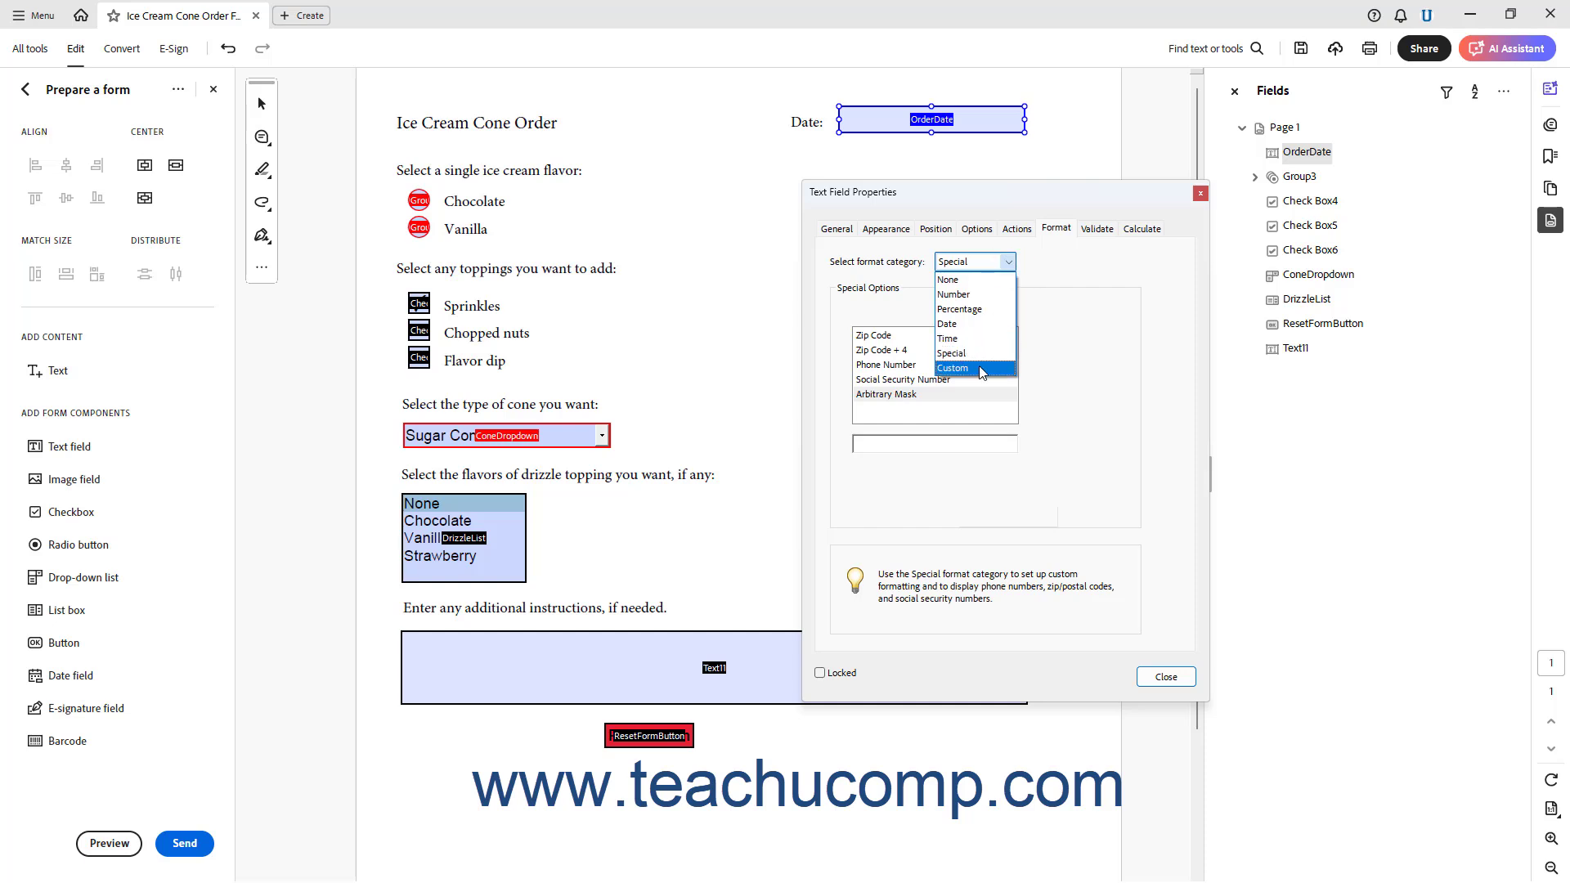
click(981, 369)
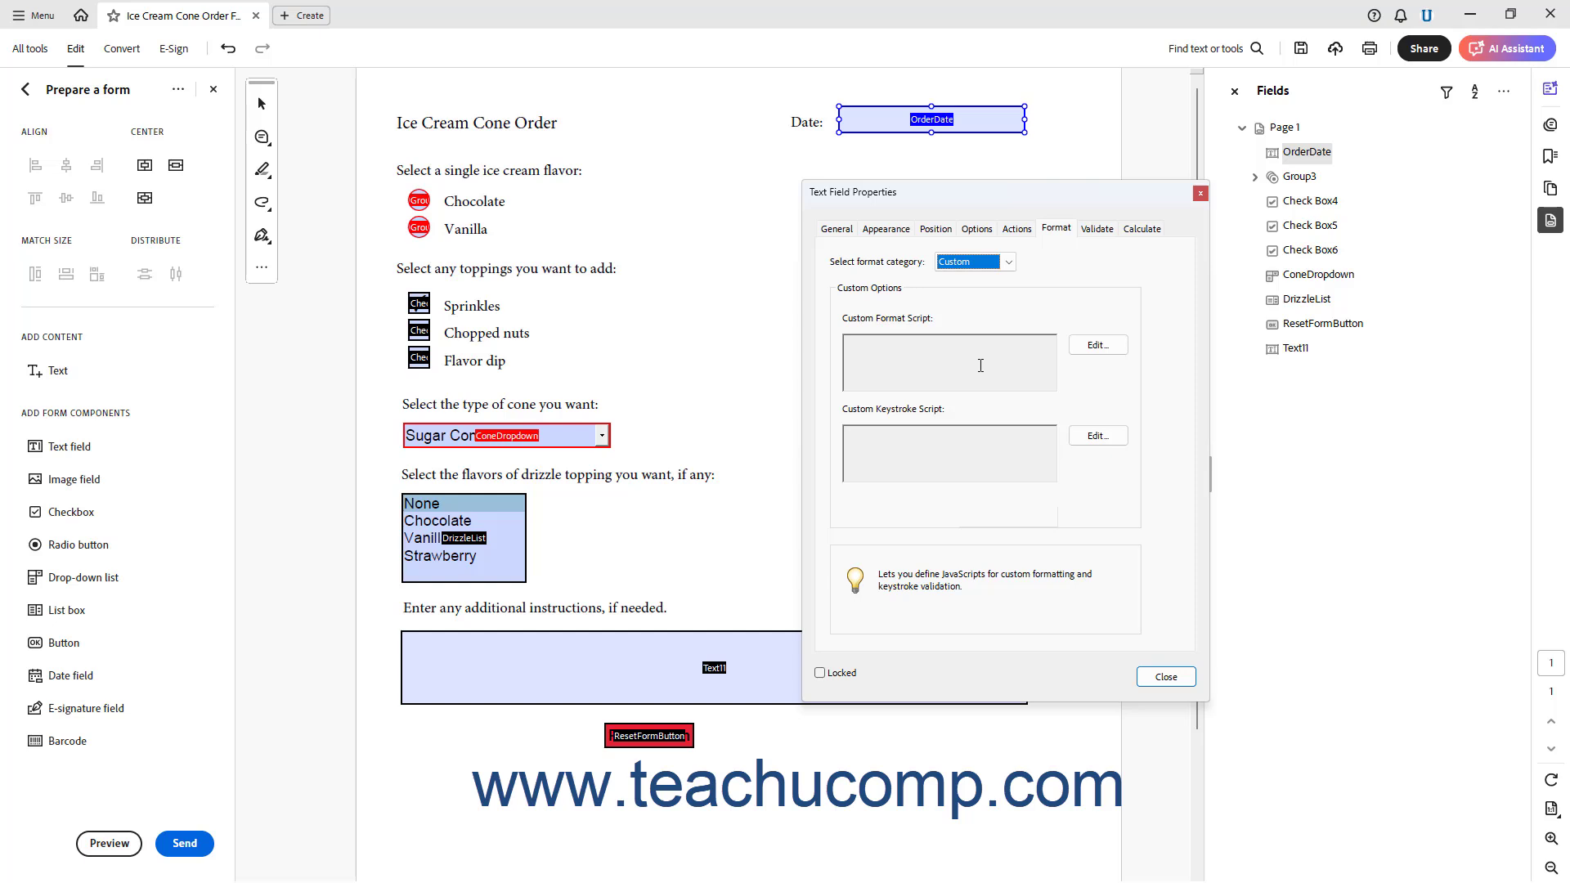
- Inspect the JavaScript editors for the OrderDate field's custom format script and custom keystroke script, leaving both empty and keeping the Custom category selected
click(1093, 344)
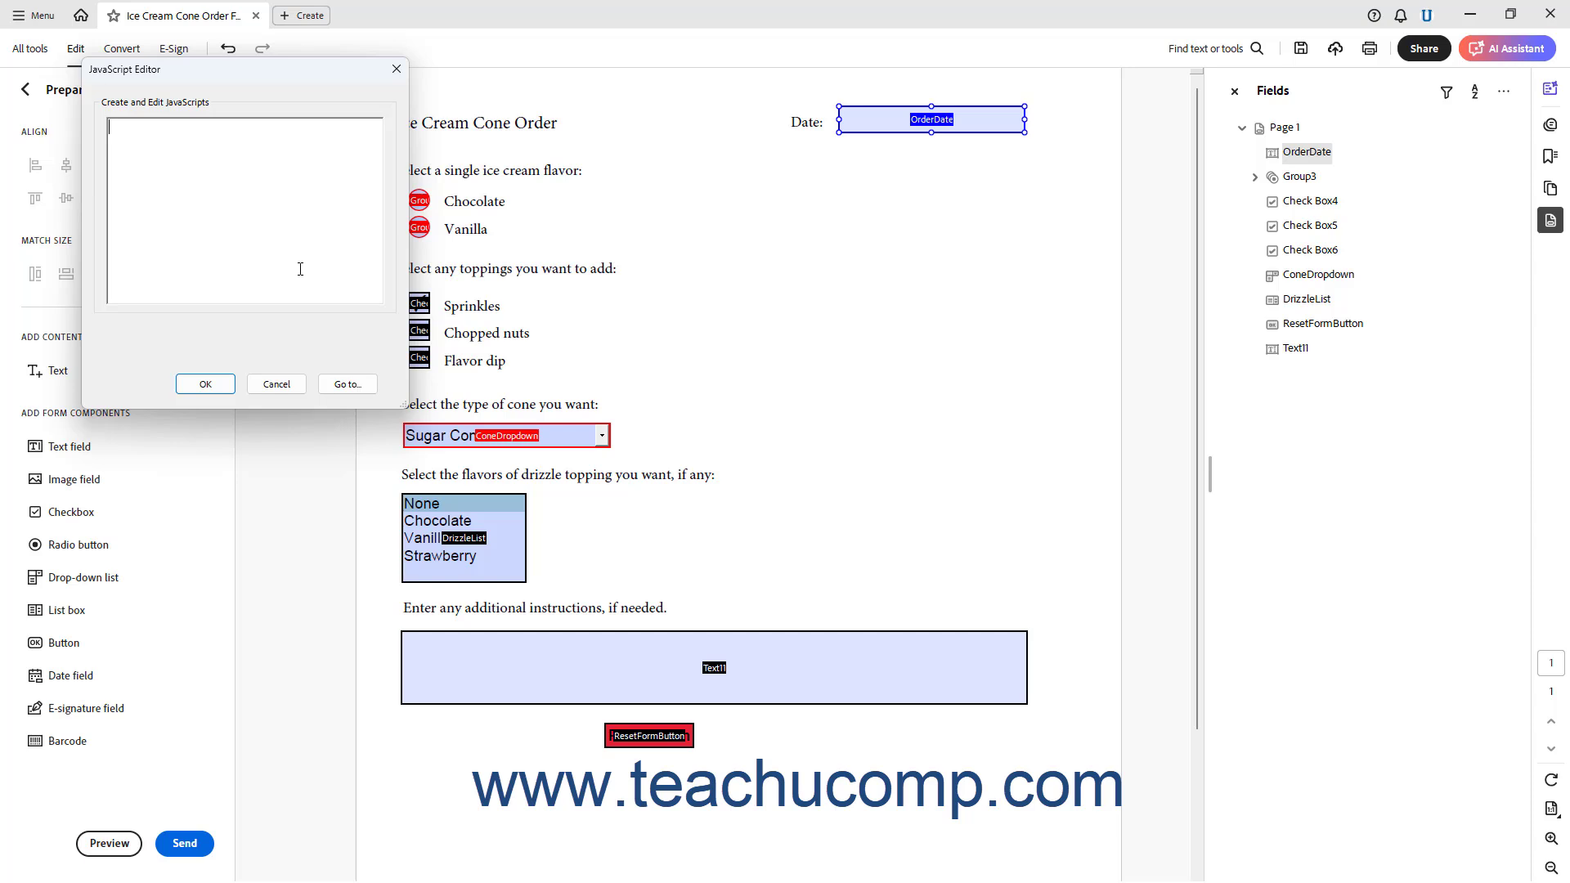
click(205, 384)
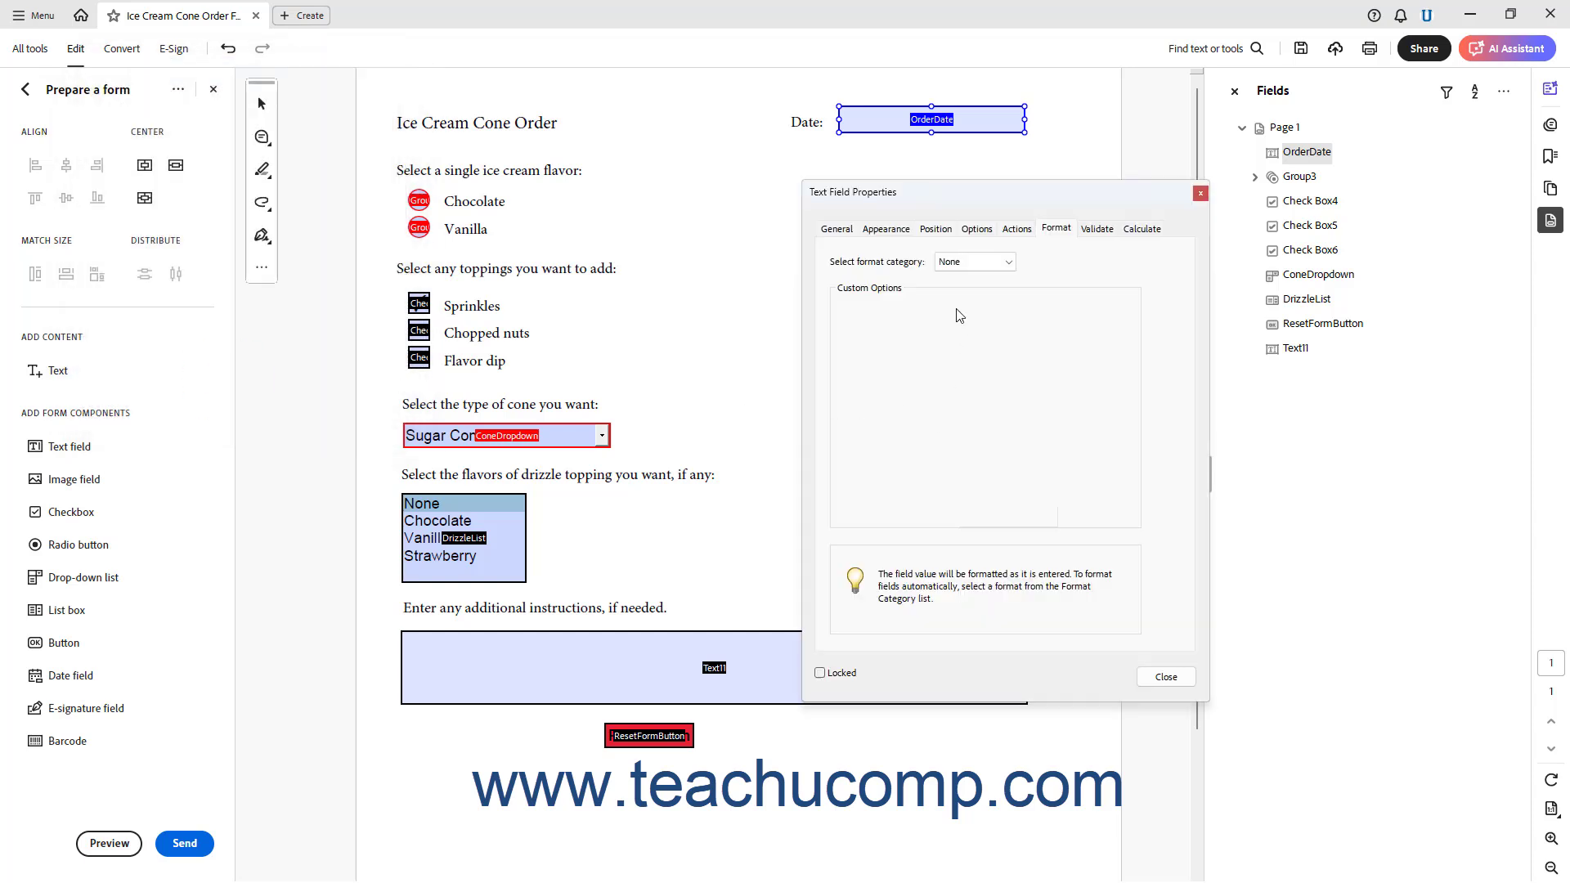
click(971, 261)
click(955, 360)
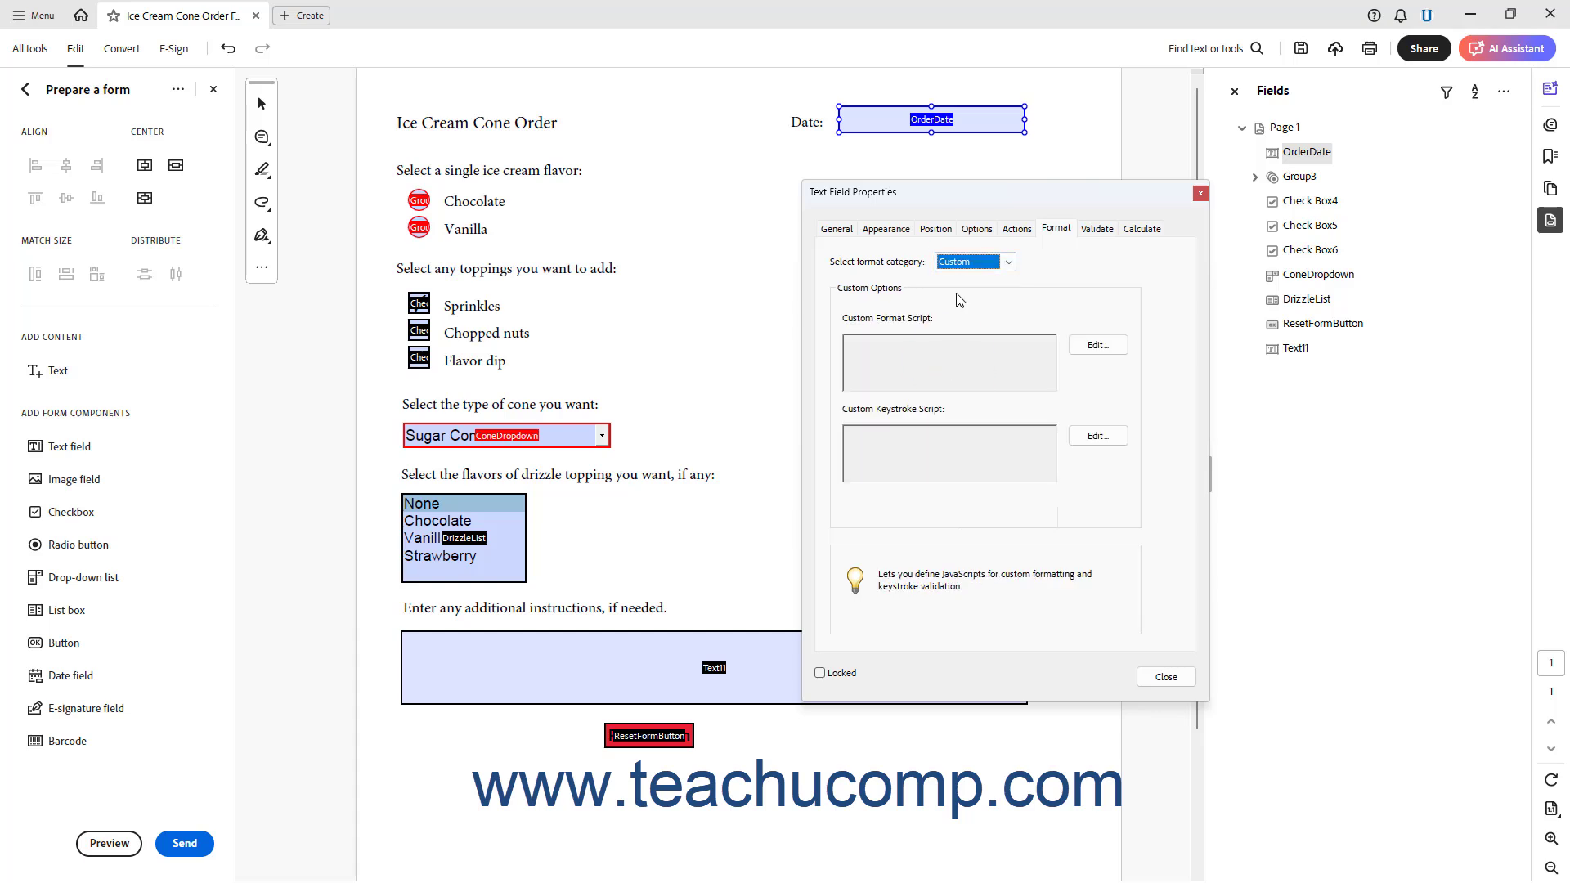
click(1097, 436)
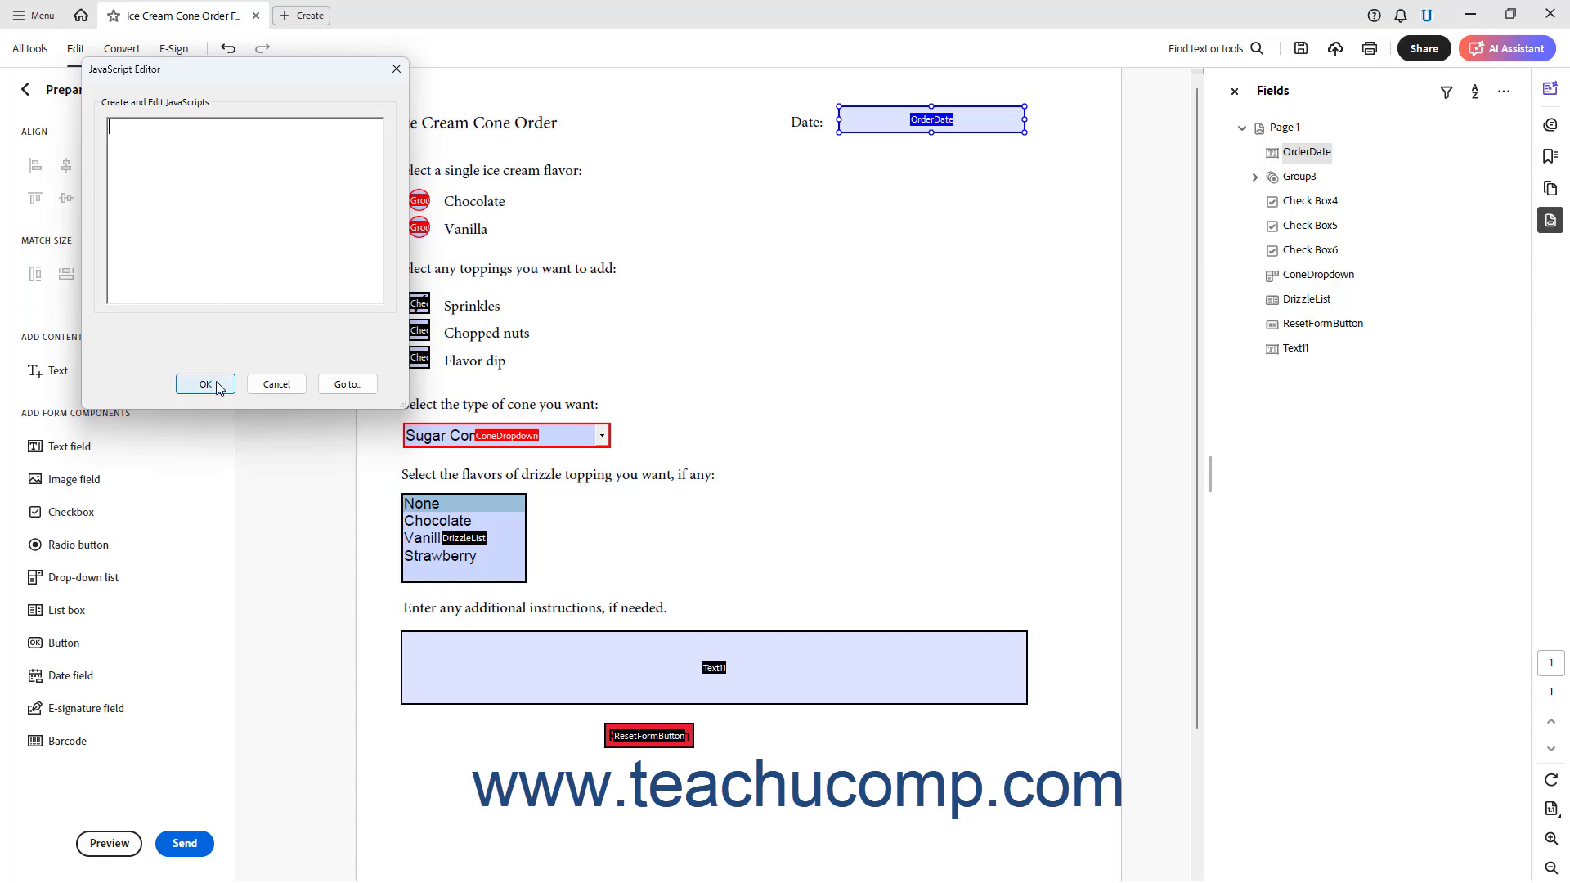
click(260, 385)
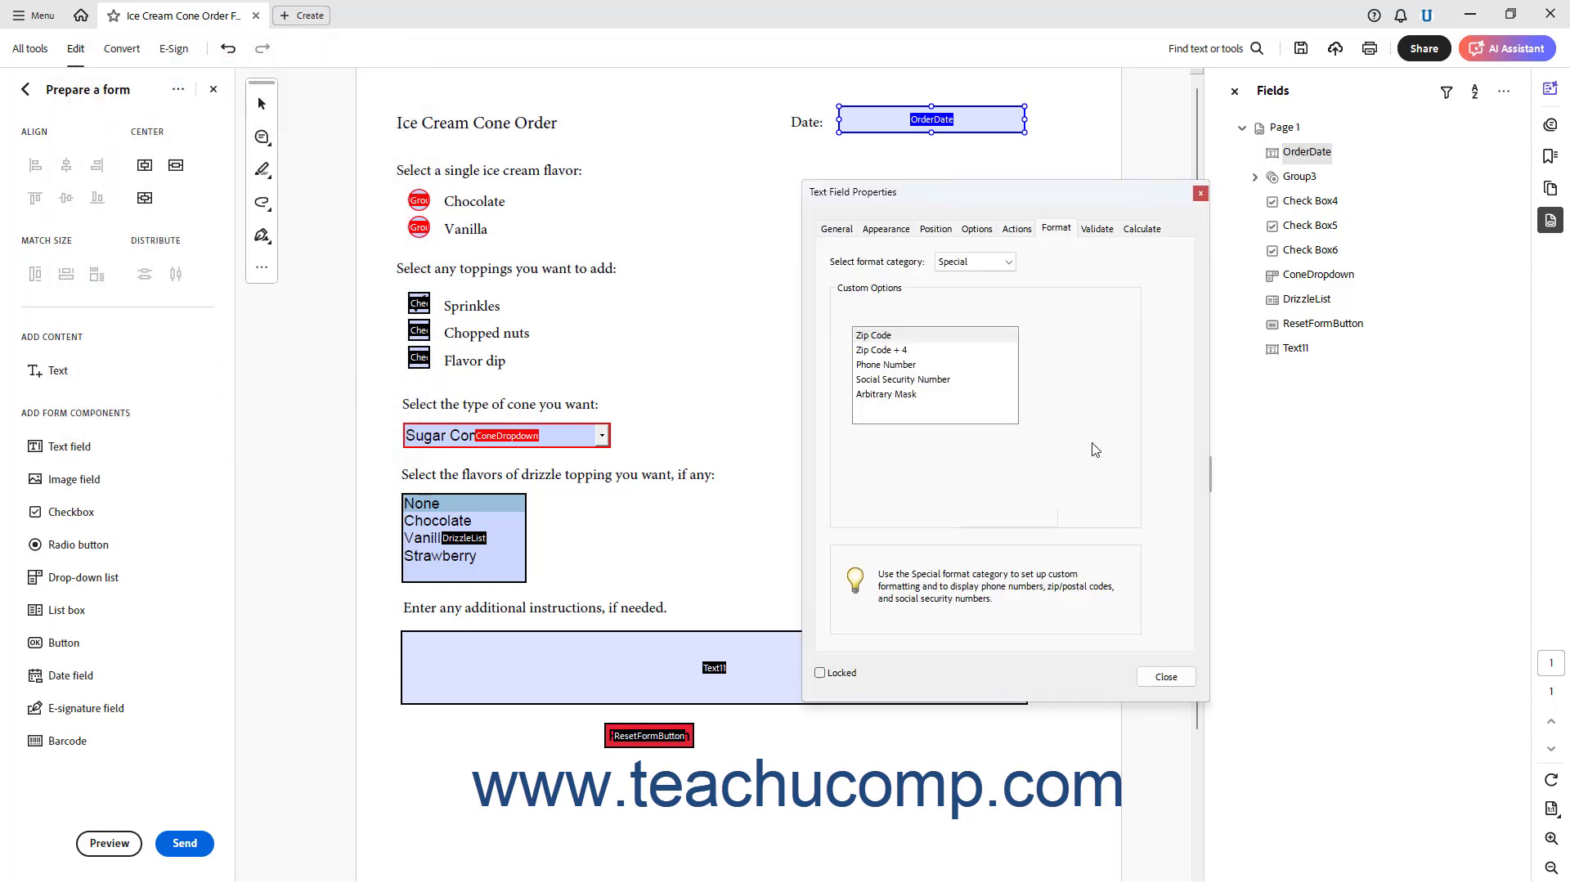
- Set the OrderDate field's format category to Date with the mm/dd/yy format and close the field's properties
click(981, 261)
click(961, 318)
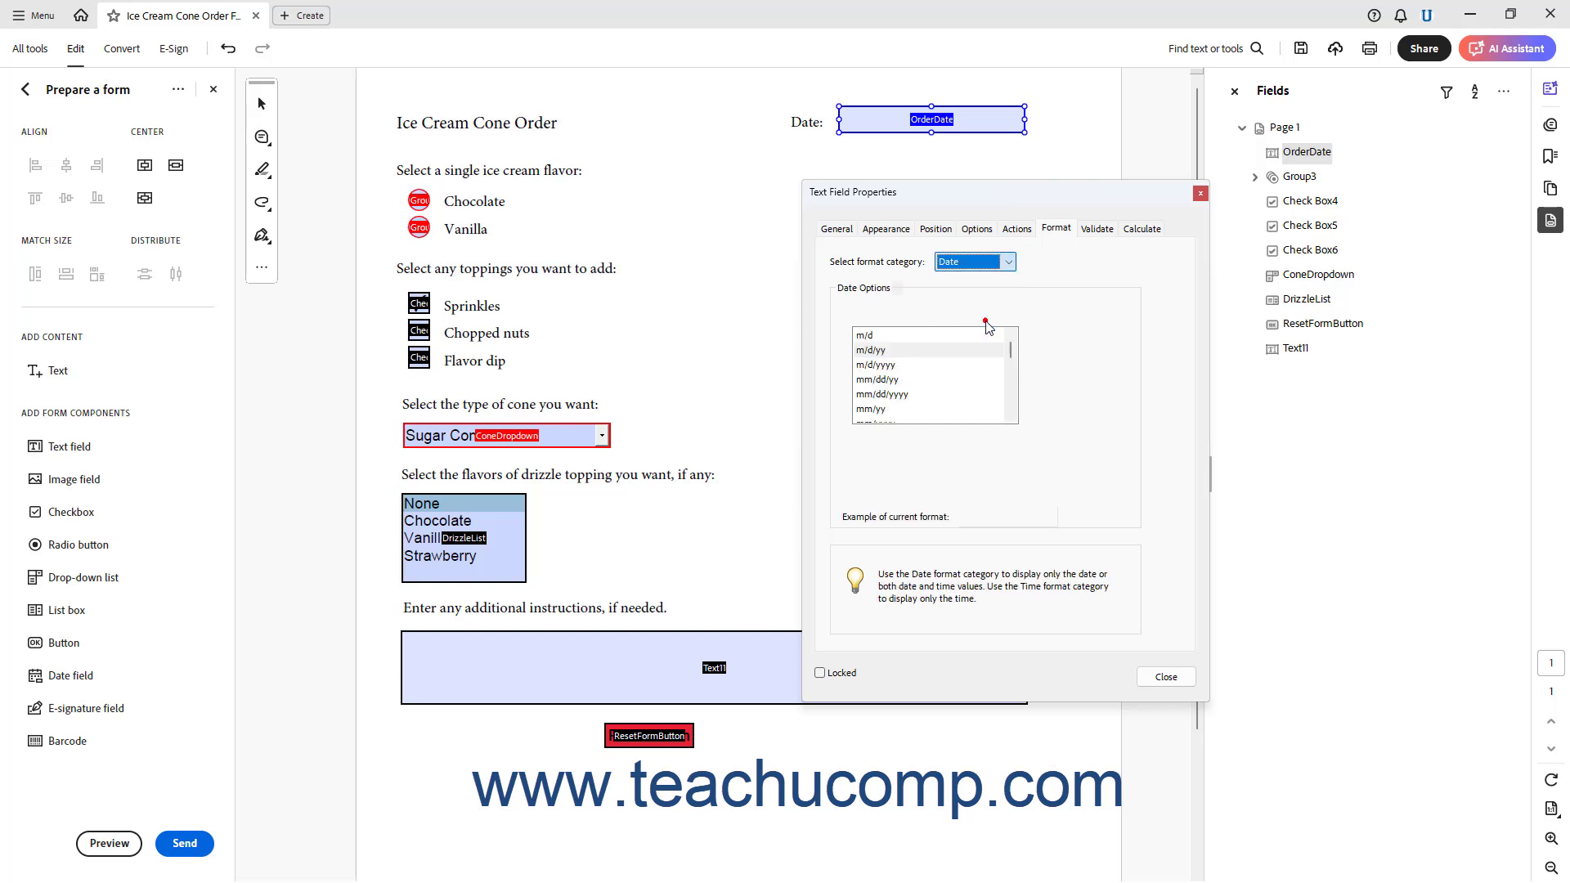
click(899, 380)
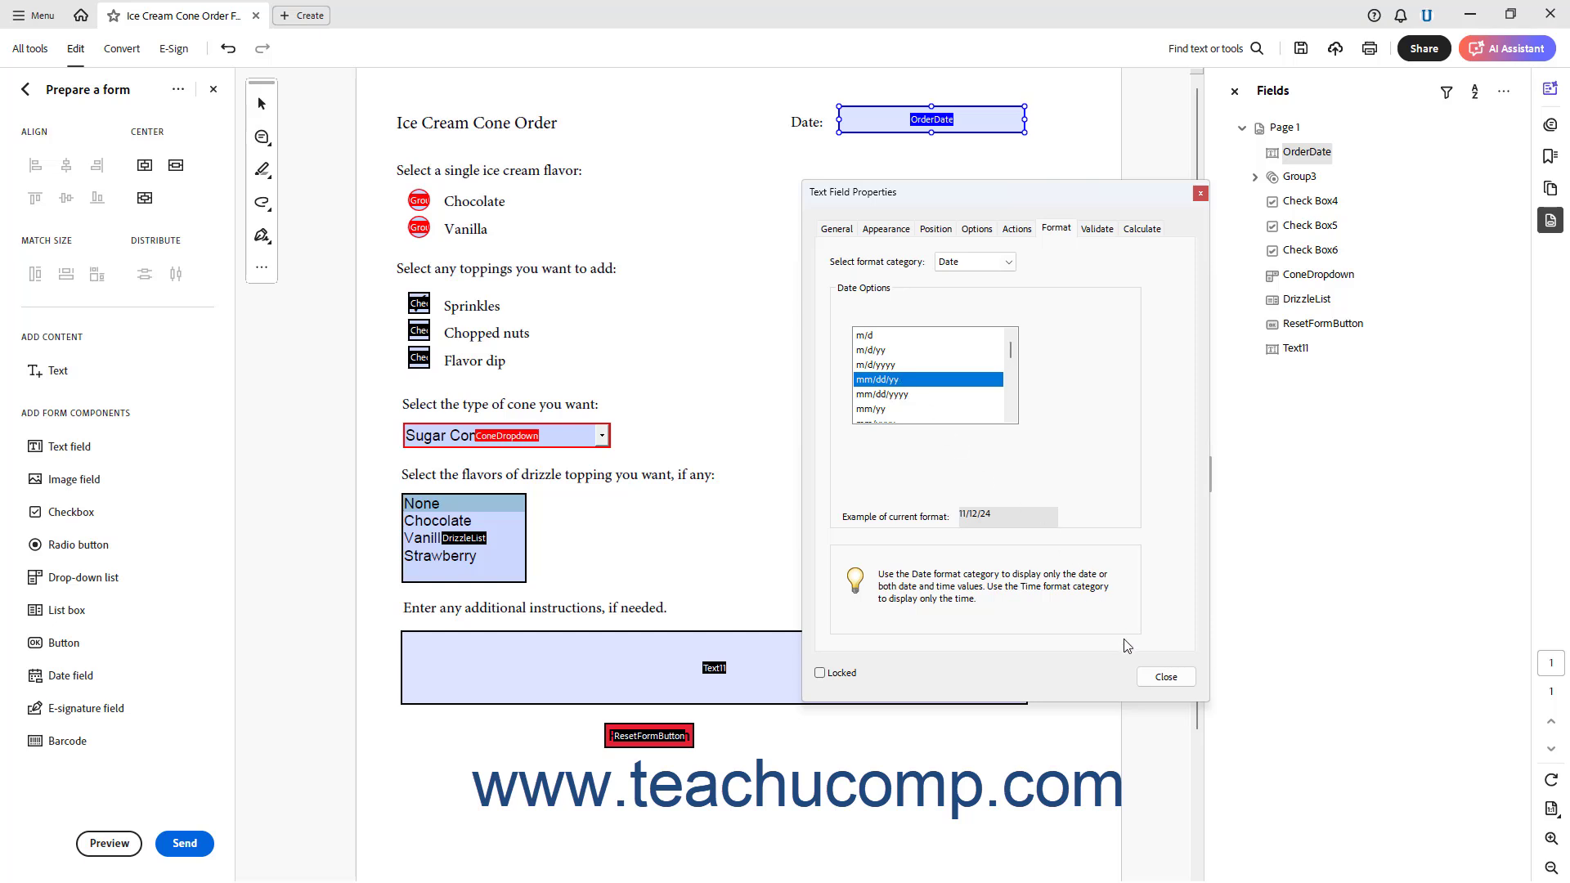
click(1153, 678)
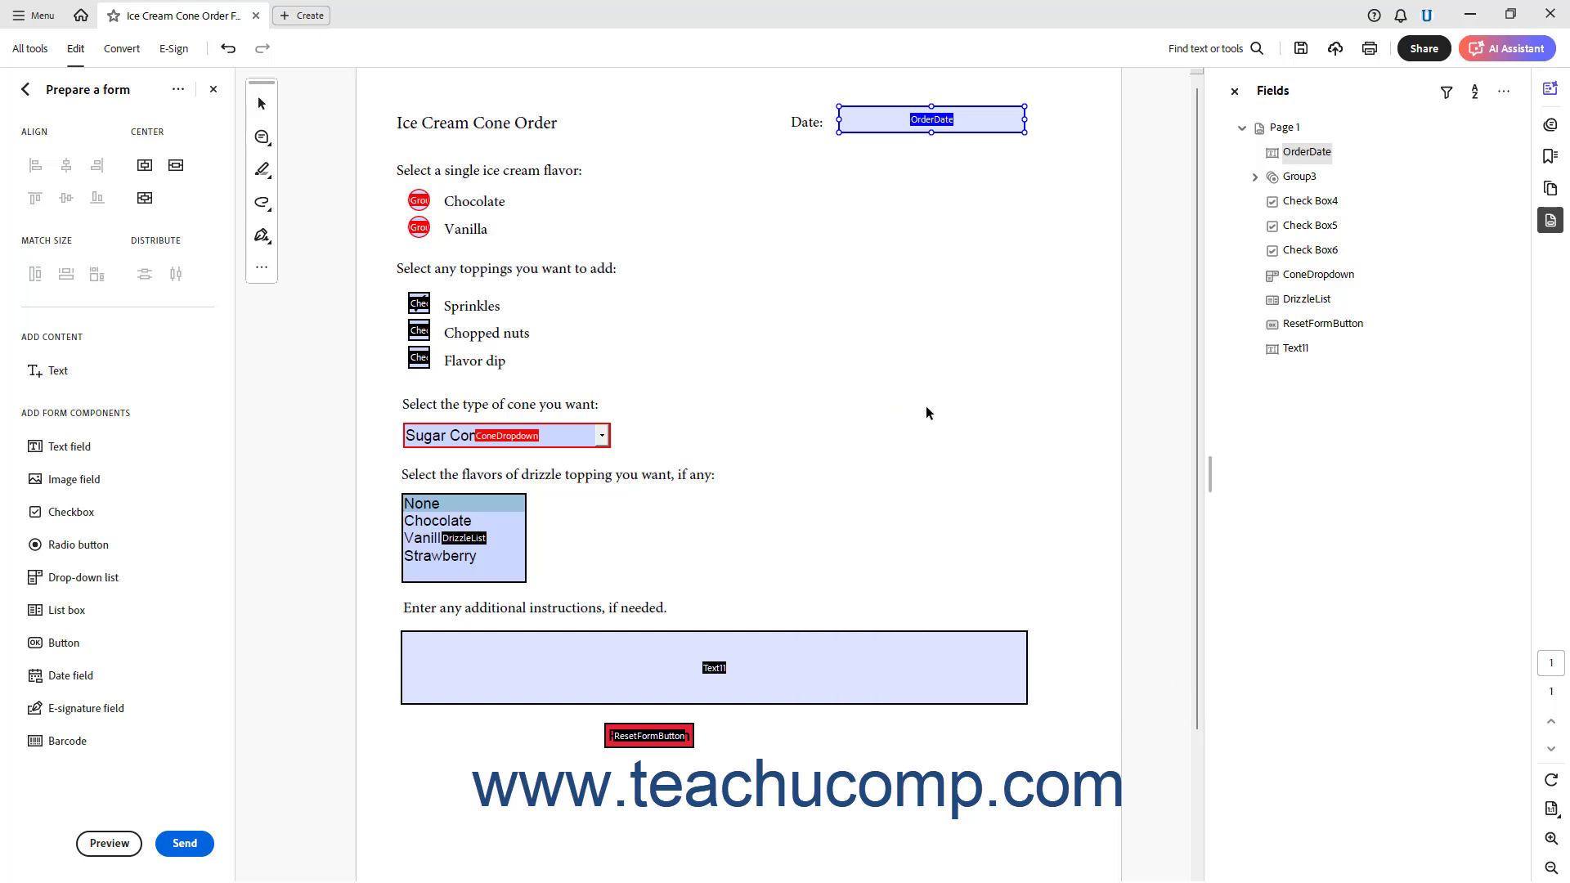